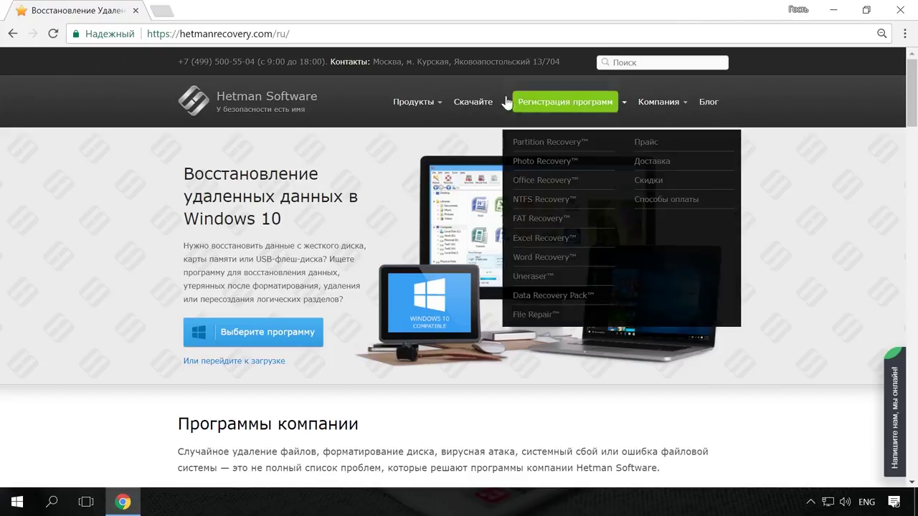
Open the Partition Recovery product page from the Продукты menu.
{"action": "mouse_move", "coordinate": [437, 102]}
{"action": "left_click", "coordinate": [450, 144]}
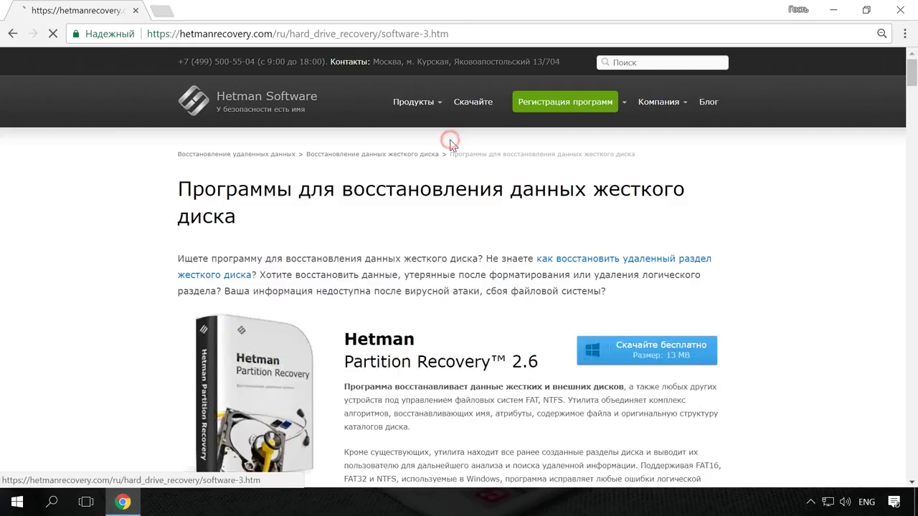
{"action": "scroll", "coordinate": [454, 153], "scroll_direction": "down", "scroll_amount": 1}
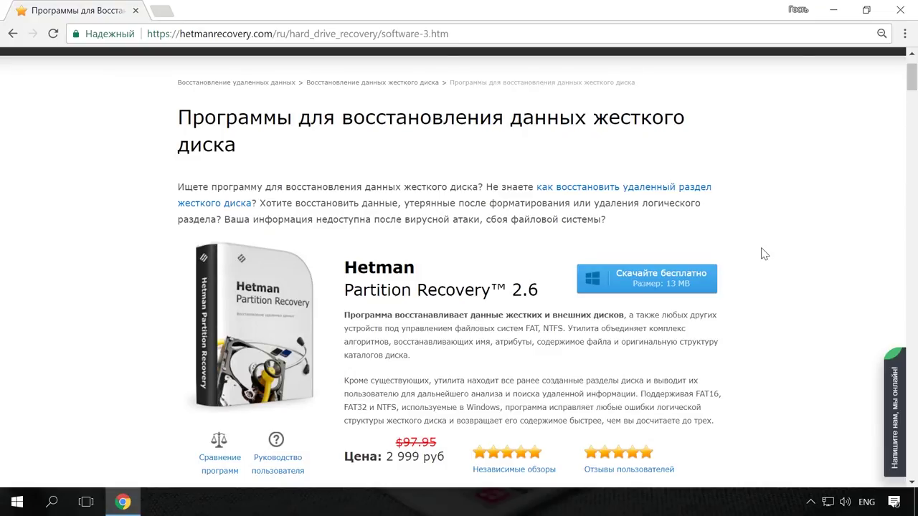
{"action": "scroll", "coordinate": [760, 237], "scroll_direction": "up", "scroll_amount": 1}
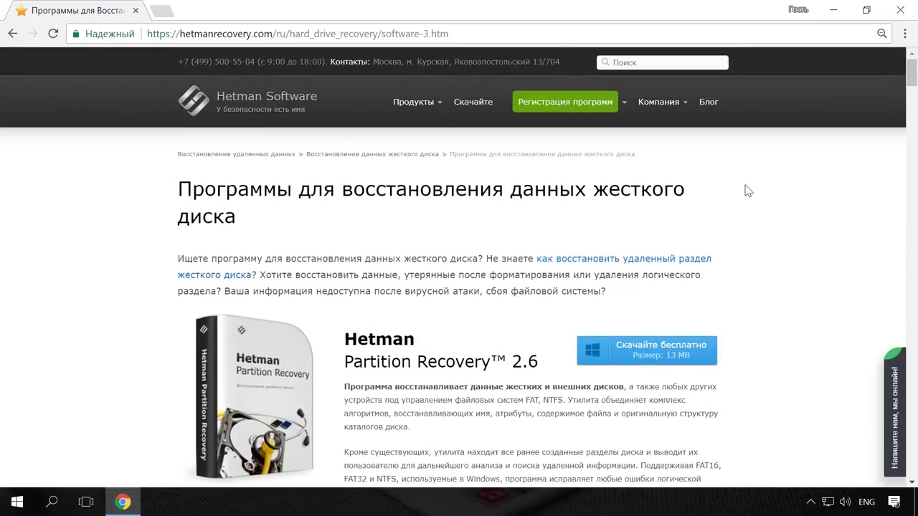
Go to the Блог and open the 'Как быстро найти файлы' article.
{"action": "left_click", "coordinate": [709, 103]}
{"action": "scroll", "coordinate": [787, 176], "scroll_direction": "down", "scroll_amount": 3}
{"action": "scroll", "coordinate": [786, 187], "scroll_direction": "down", "scroll_amount": 3}
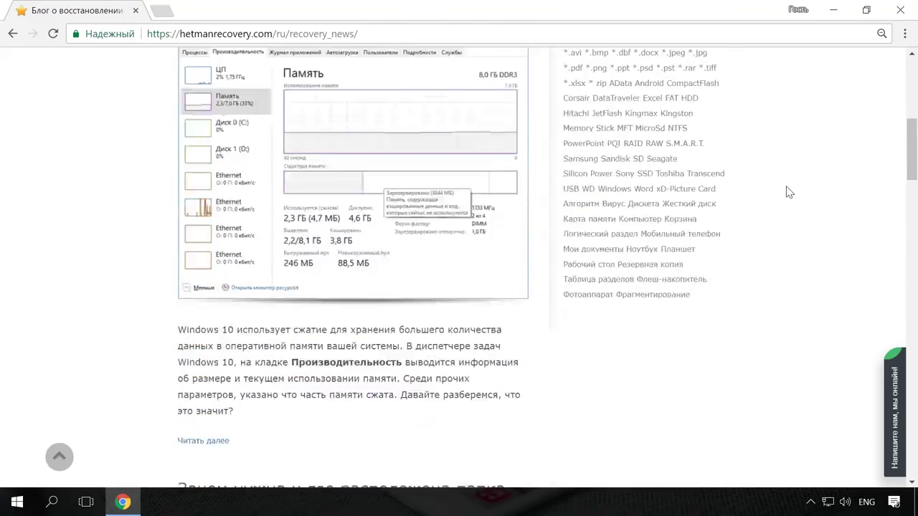
{"action": "scroll", "coordinate": [786, 188], "scroll_direction": "down", "scroll_amount": 2}
{"action": "scroll", "coordinate": [789, 192], "scroll_direction": "down", "scroll_amount": 4}
{"action": "scroll", "coordinate": [786, 193], "scroll_direction": "down", "scroll_amount": 4}
{"action": "scroll", "coordinate": [519, 180], "scroll_direction": "down", "scroll_amount": 1}
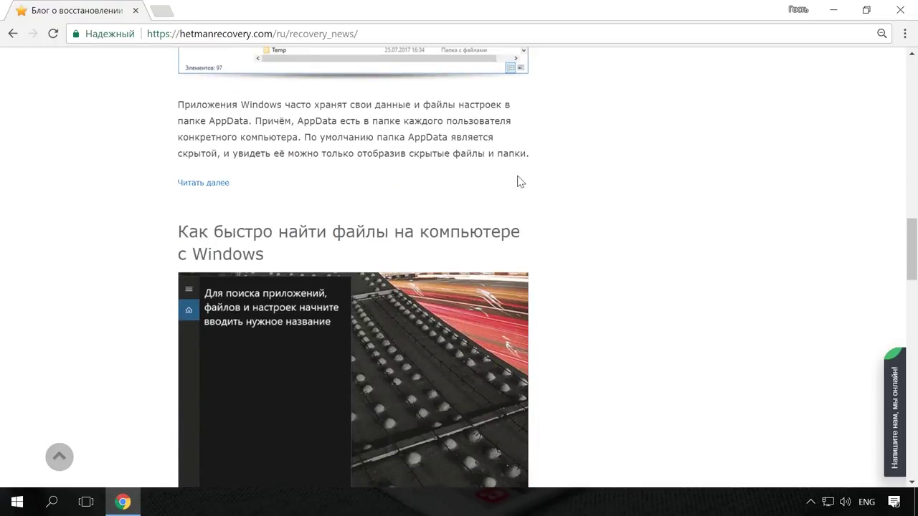
{"action": "left_click", "coordinate": [492, 234]}
Skim the article and bring up the 'Напишите нам' live chat window.
{"action": "scroll", "coordinate": [528, 236], "scroll_direction": "down", "scroll_amount": 1}
{"action": "scroll", "coordinate": [533, 236], "scroll_direction": "down", "scroll_amount": 1}
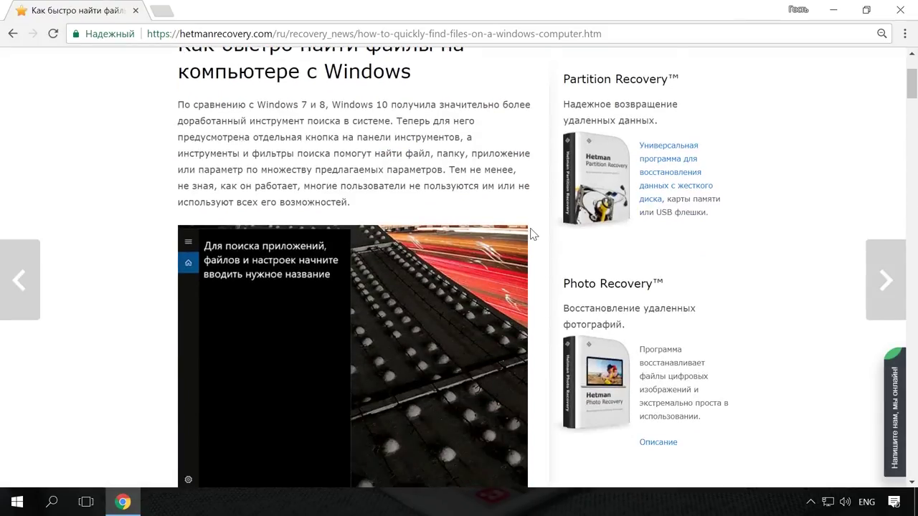
{"action": "scroll", "coordinate": [530, 234], "scroll_direction": "down", "scroll_amount": 4}
{"action": "scroll", "coordinate": [534, 229], "scroll_direction": "up", "scroll_amount": 1}
{"action": "scroll", "coordinate": [534, 230], "scroll_direction": "up", "scroll_amount": 4}
{"action": "scroll", "coordinate": [534, 230], "scroll_direction": "up", "scroll_amount": 1}
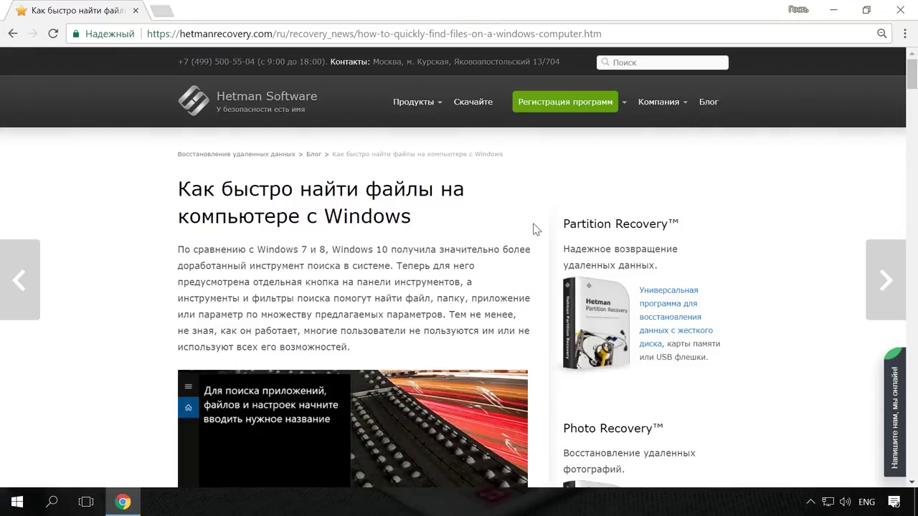
{"action": "left_click", "coordinate": [893, 412]}
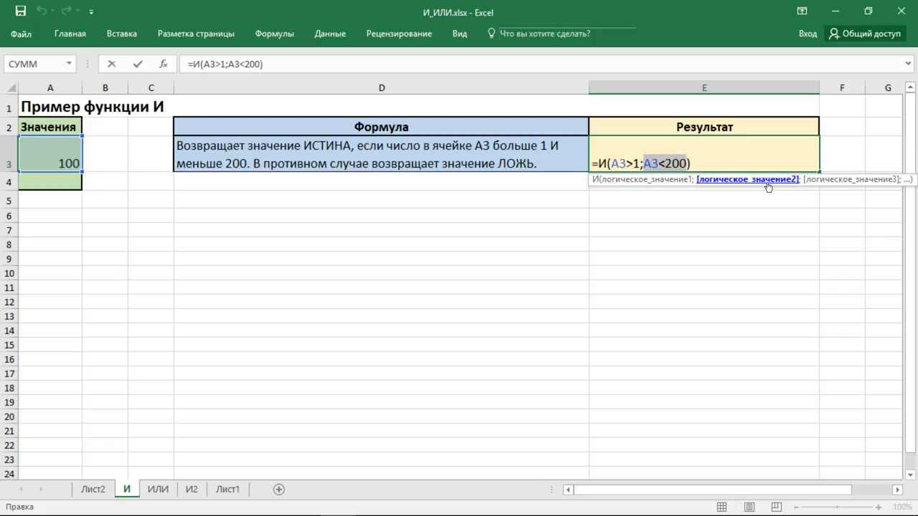
Commit the =И formula in E3, then delete it so E3 is empty.
{"action": "key", "text": "ctrl+Return"}
{"action": "key", "text": "Delete"}
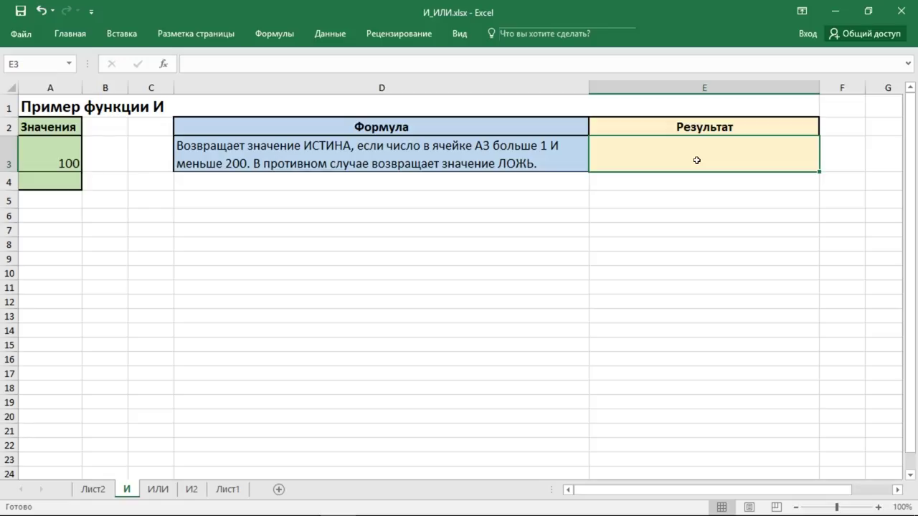
Enter =И(A3>1;A3<200) in E3.
{"action": "left_click", "coordinate": [554, 160]}
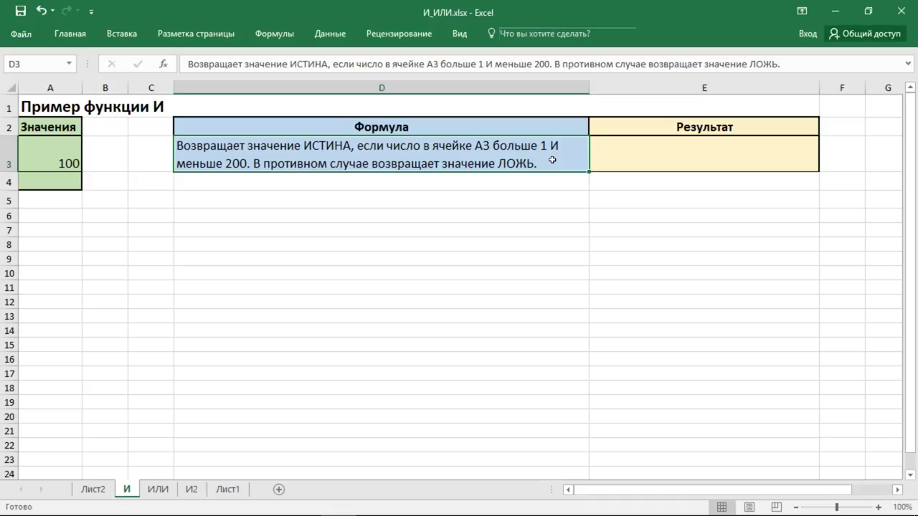
{"action": "left_click", "coordinate": [619, 162]}
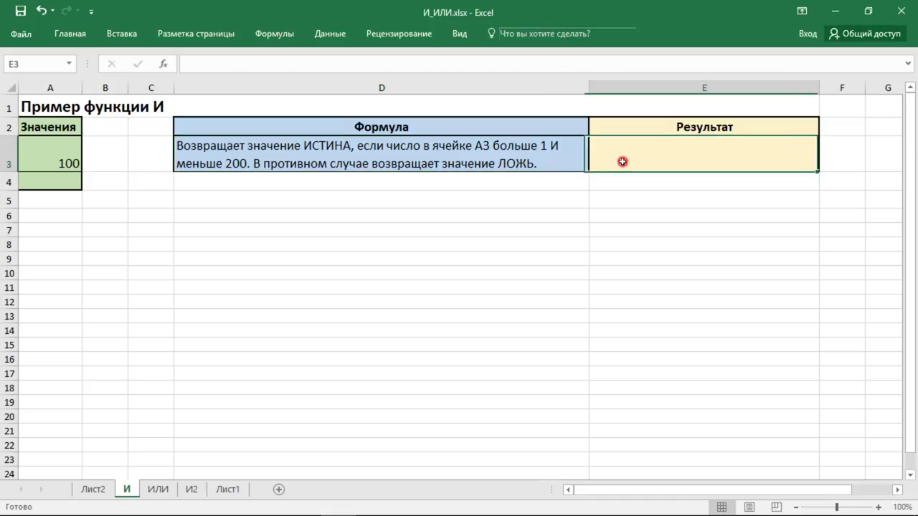
{"action": "type", "text": "=И"}
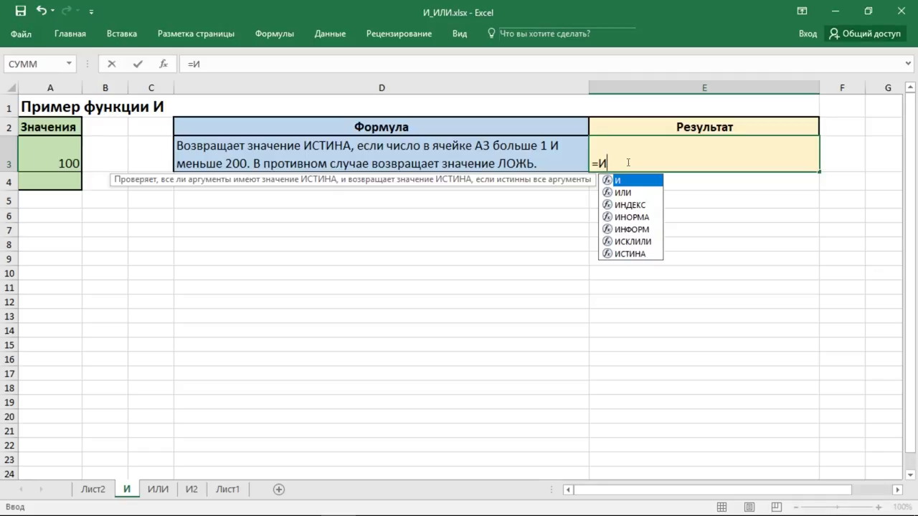
{"action": "double_click", "coordinate": [629, 182]}
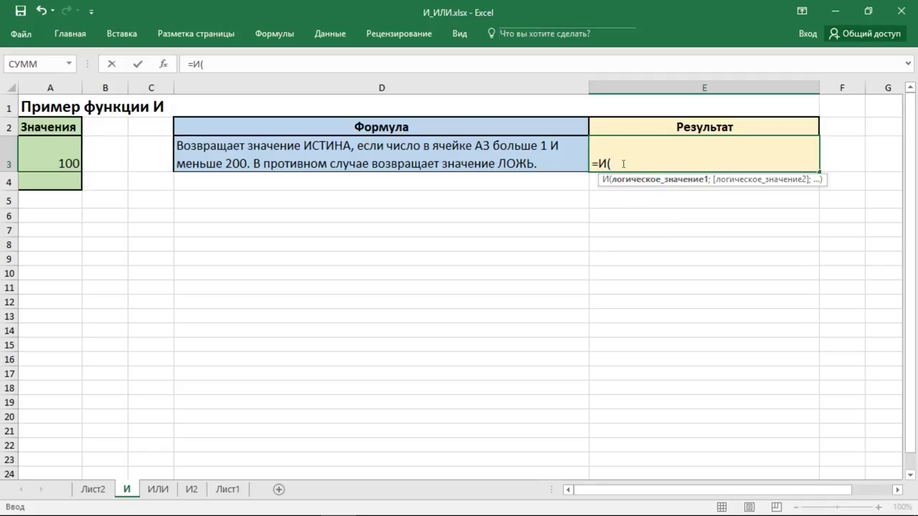
{"action": "left_click", "coordinate": [50, 155]}
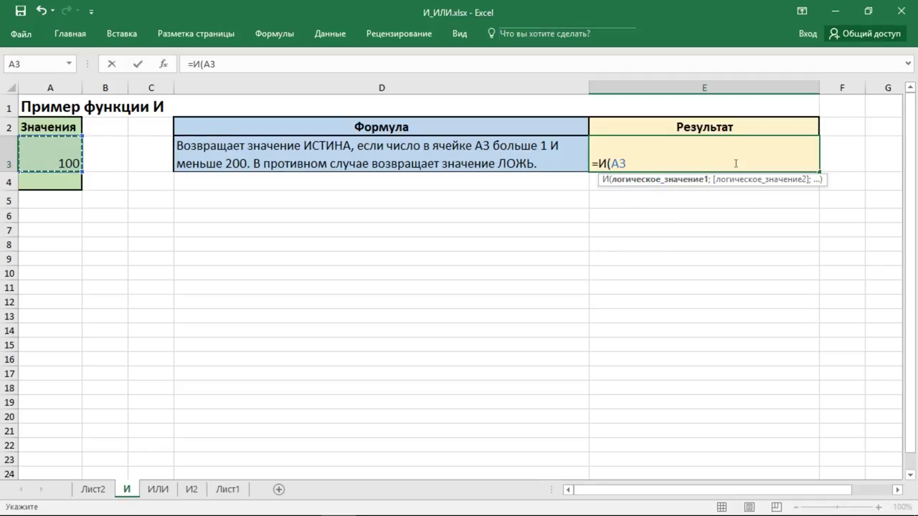
{"action": "type", "text": ">"}
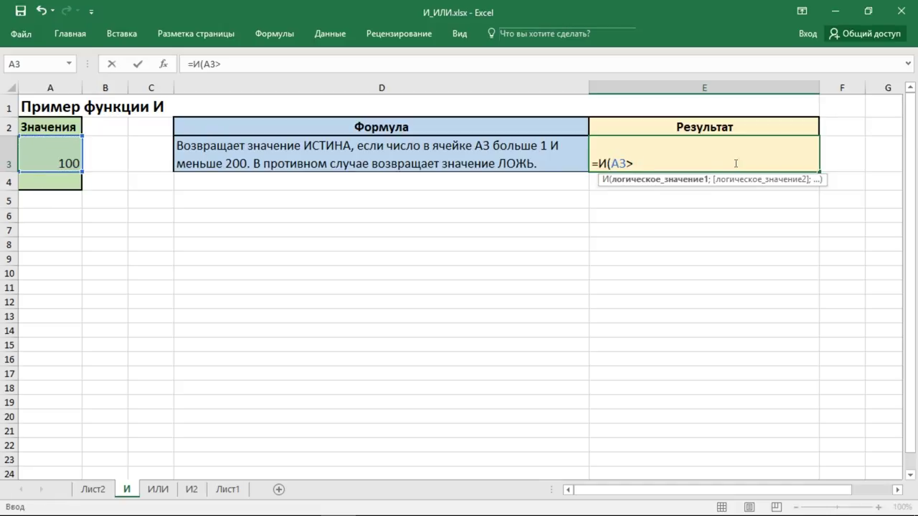
{"action": "type", "text": "1;"}
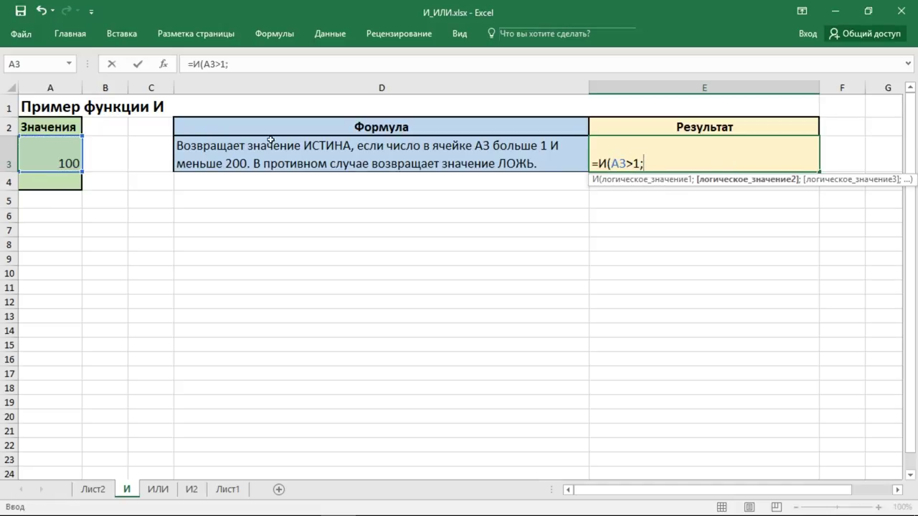
{"action": "left_click", "coordinate": [76, 148]}
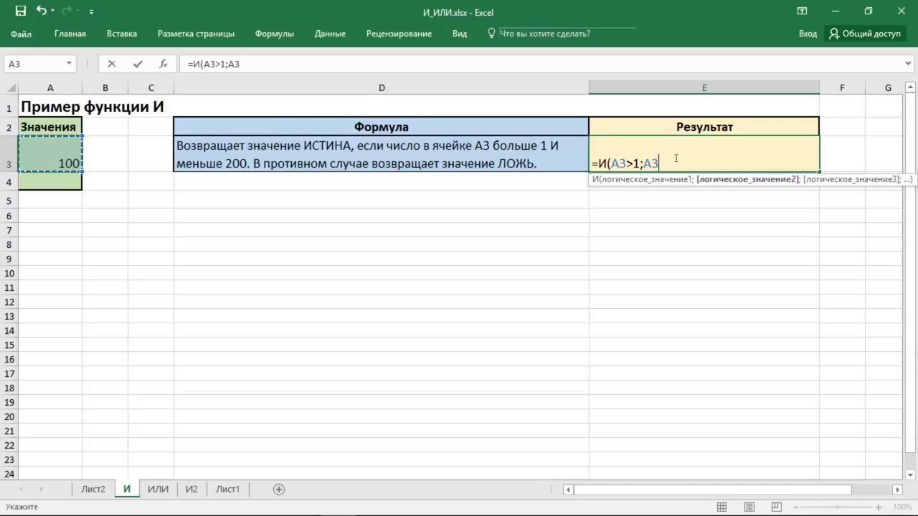
{"action": "type", "text": "<"}
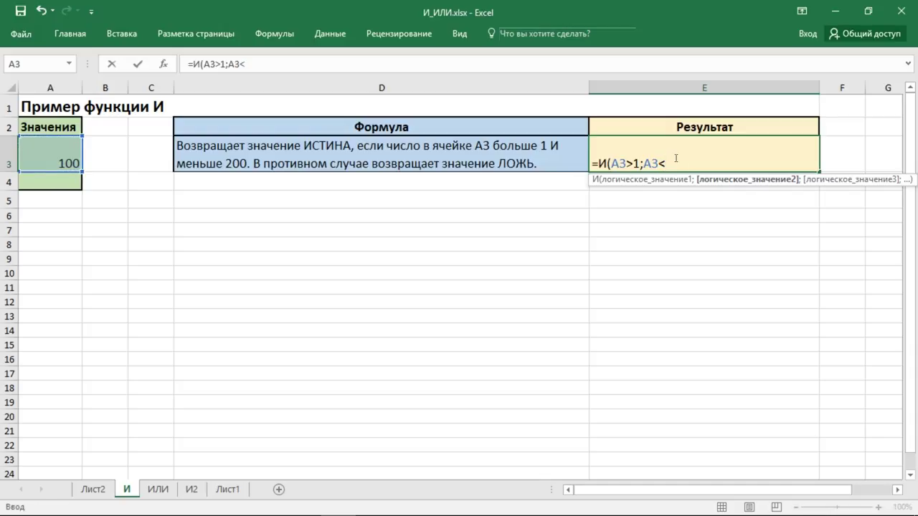
{"action": "type", "text": "200"}
{"action": "key", "text": "Return"}
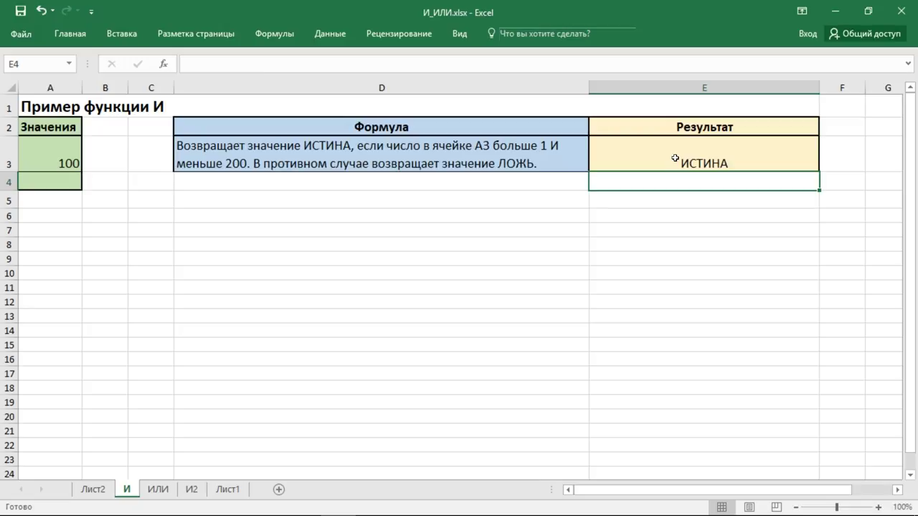
Change A3 from 100 to 200 so E3 returns ЛОЖЬ.
{"action": "left_click", "coordinate": [674, 158]}
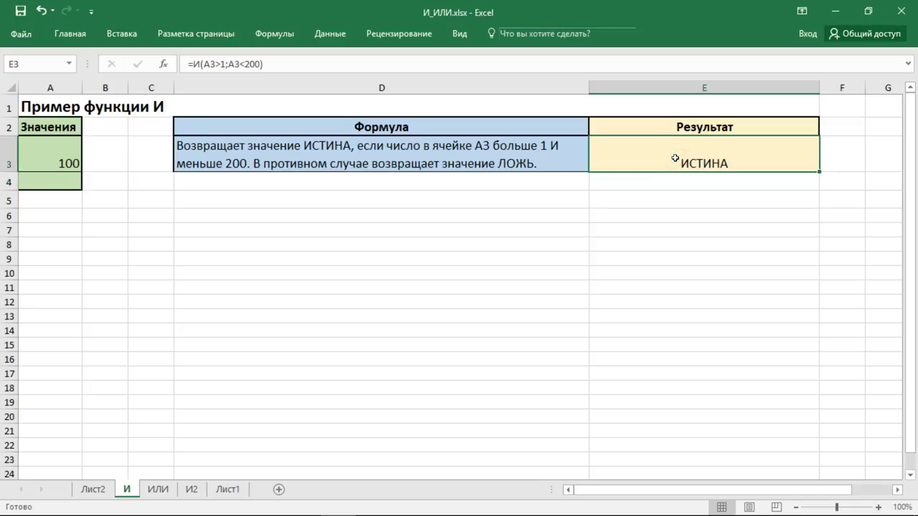
{"action": "left_click", "coordinate": [46, 147]}
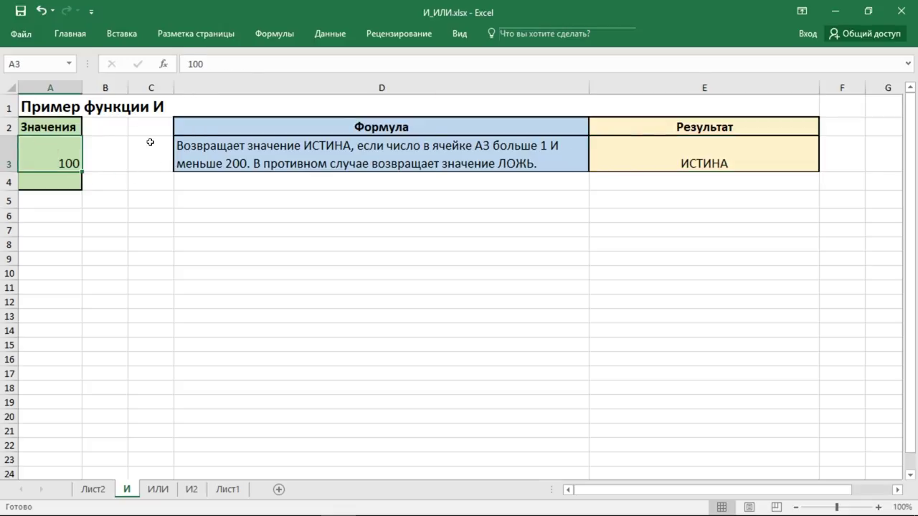
{"action": "left_click", "coordinate": [190, 64]}
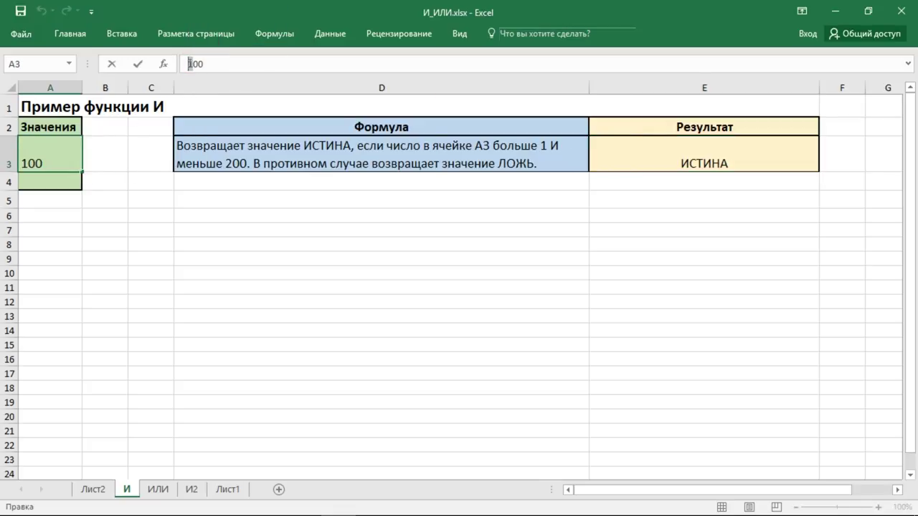
{"action": "key", "text": "Delete"}
{"action": "type", "text": "2"}
{"action": "key", "text": "Return"}
{"action": "left_click", "coordinate": [656, 151]}
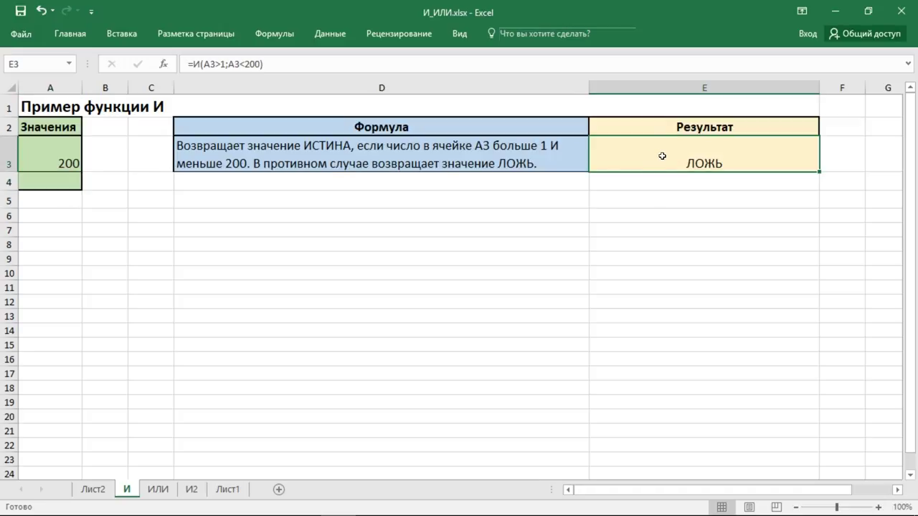
On the ИЛИ sheet, enter =ИЛИ(A3>1;A3<200) in E3.
{"action": "left_click", "coordinate": [158, 489]}
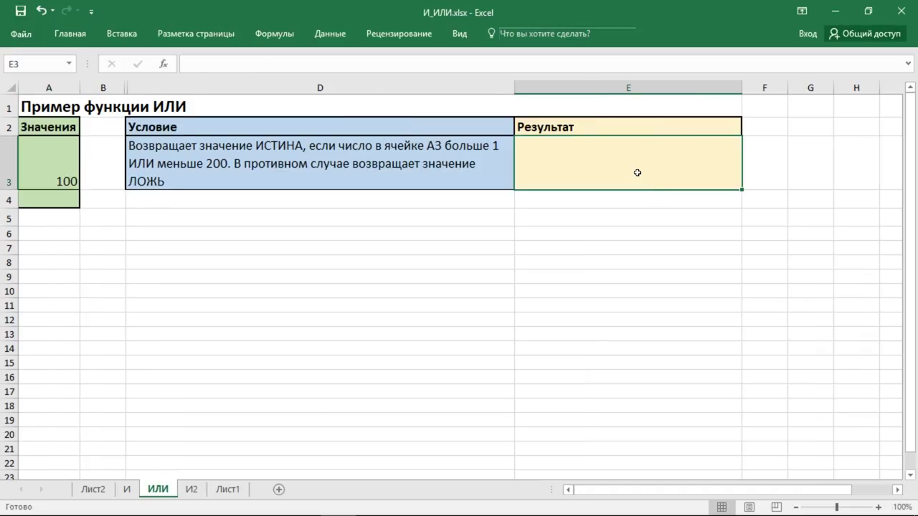
{"action": "type", "text": "="}
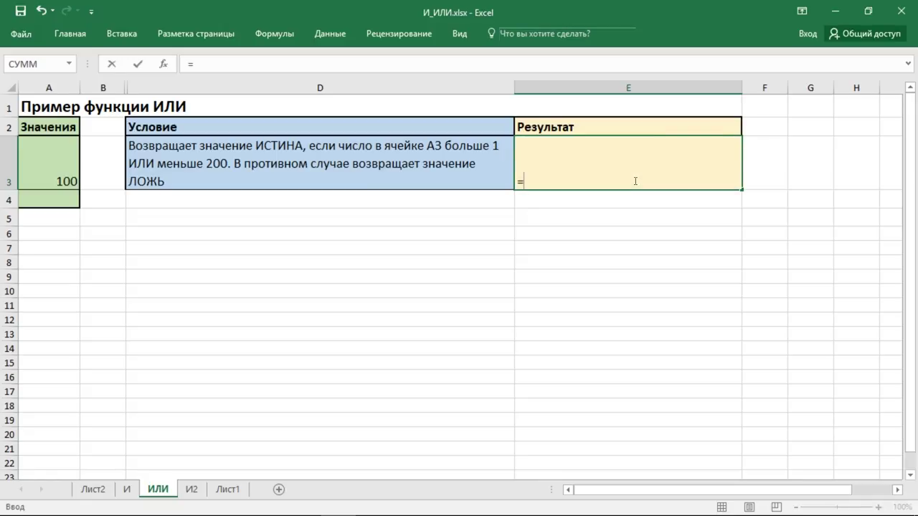
{"action": "type", "text": "b"}
{"action": "key", "text": "BackSpace"}
{"action": "type", "text": "и"}
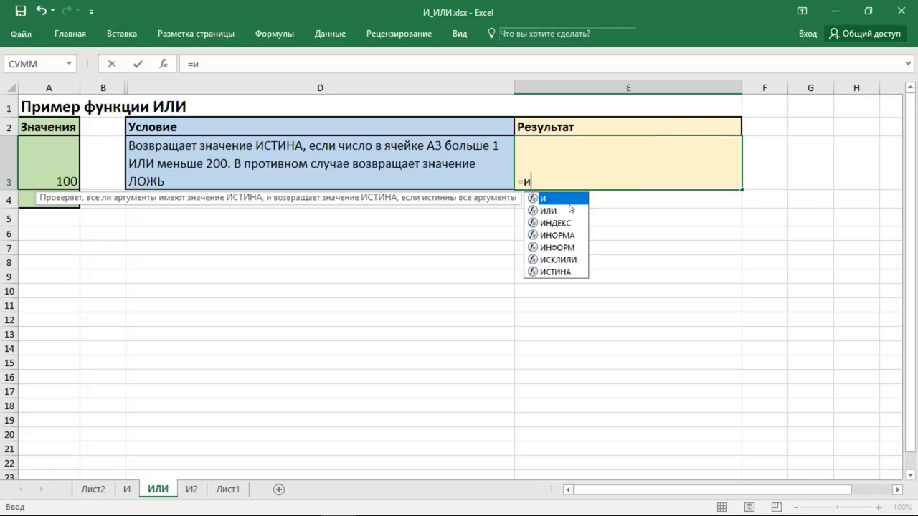
{"action": "left_click", "coordinate": [570, 210]}
{"action": "double_click", "coordinate": [570, 210]}
{"action": "left_click", "coordinate": [45, 164]}
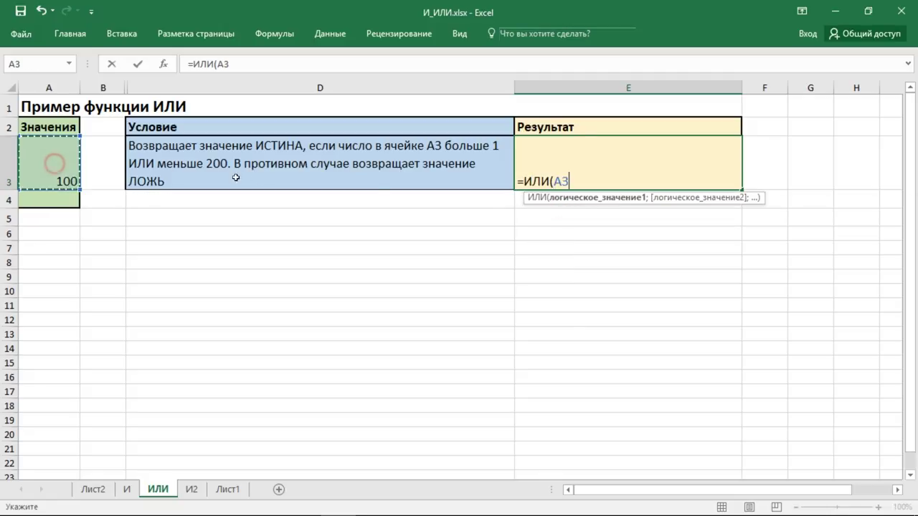
{"action": "type", "text": ">"}
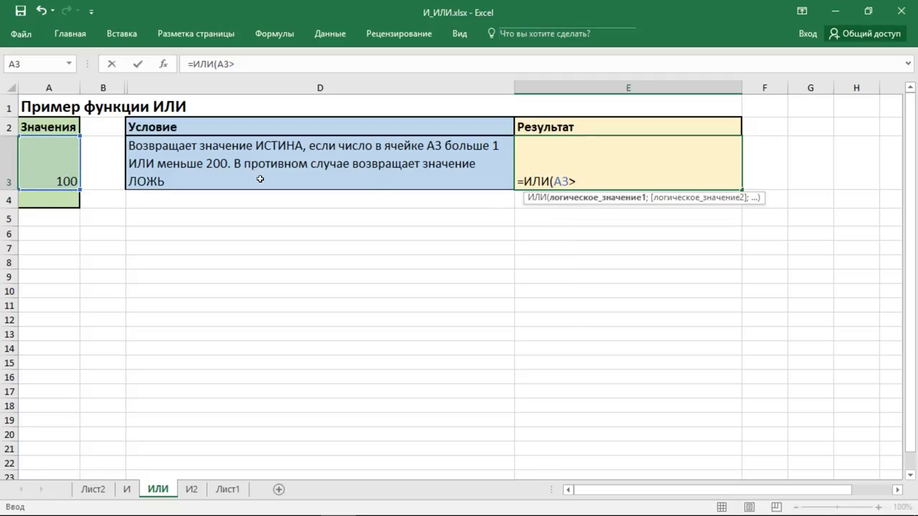
{"action": "type", "text": "1;"}
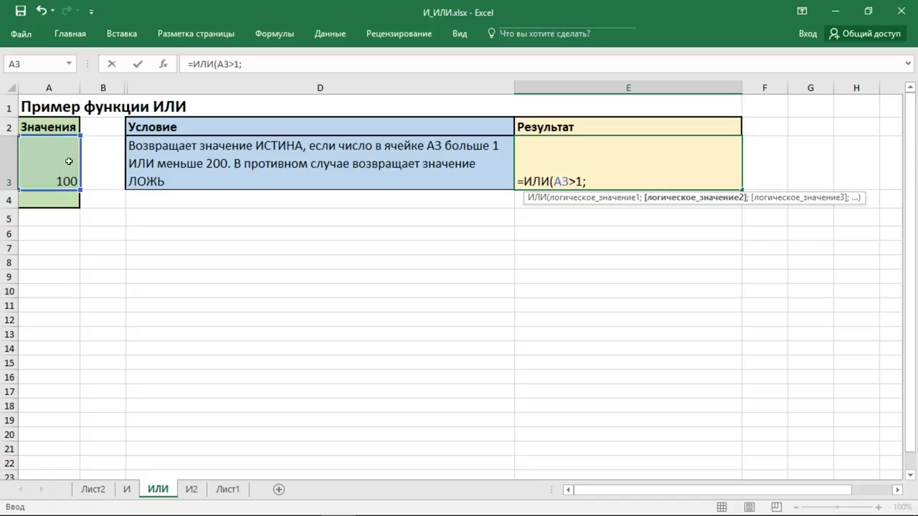
{"action": "left_click", "coordinate": [60, 163]}
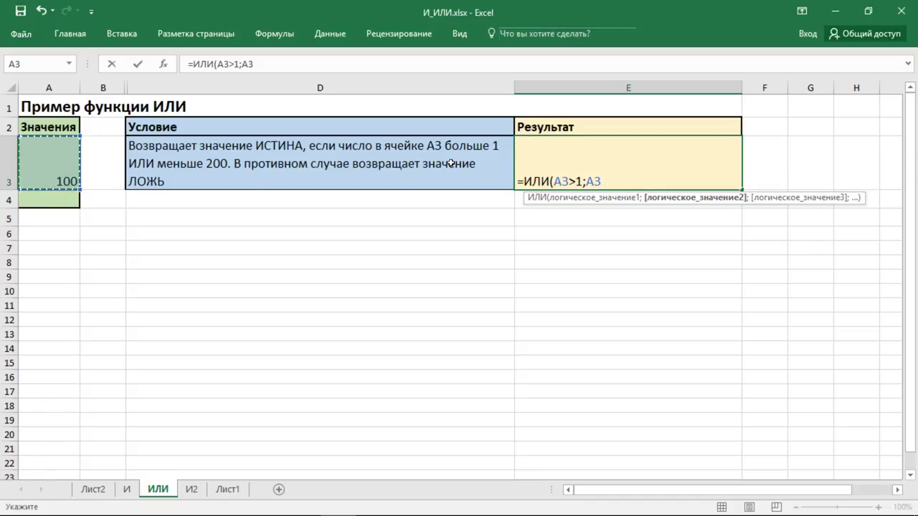
{"action": "type", "text": "<200"}
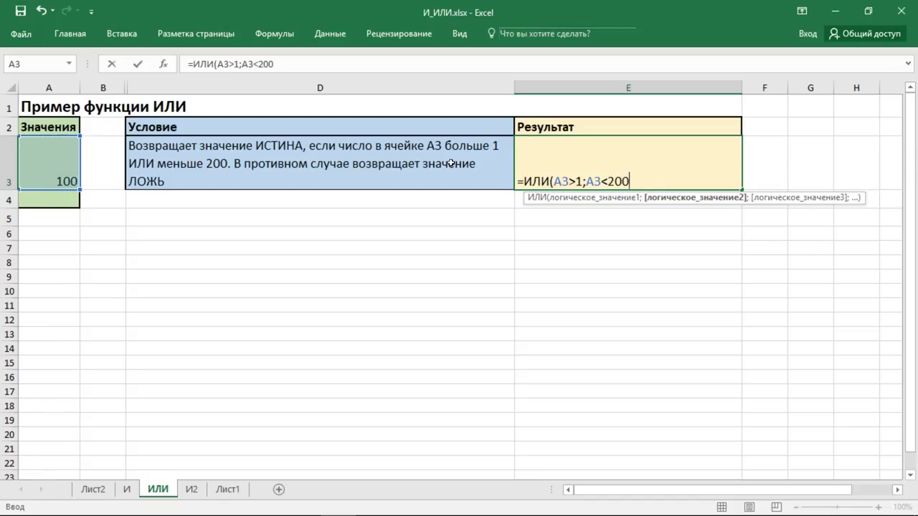
{"action": "key", "text": "Return"}
Change A3 from 100 to 300 and recheck E3's ИЛИ result.
{"action": "left_click", "coordinate": [558, 165]}
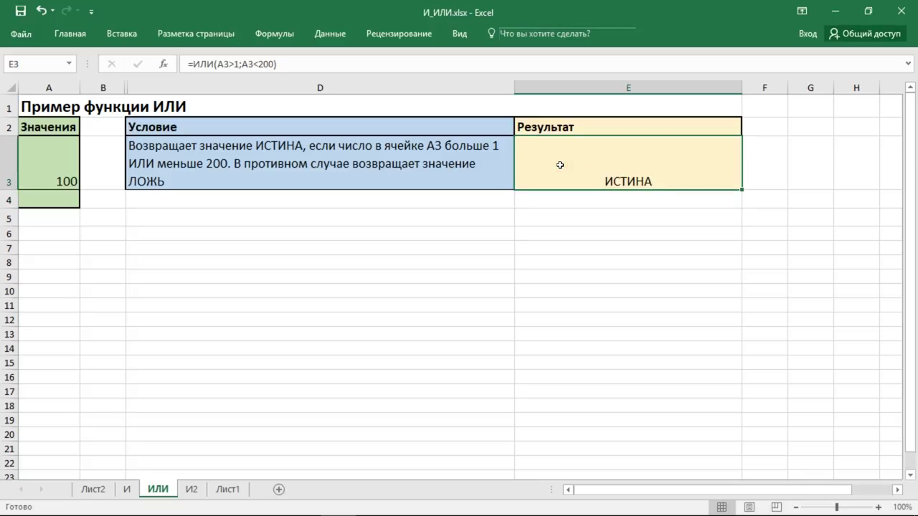
{"action": "left_click", "coordinate": [57, 177]}
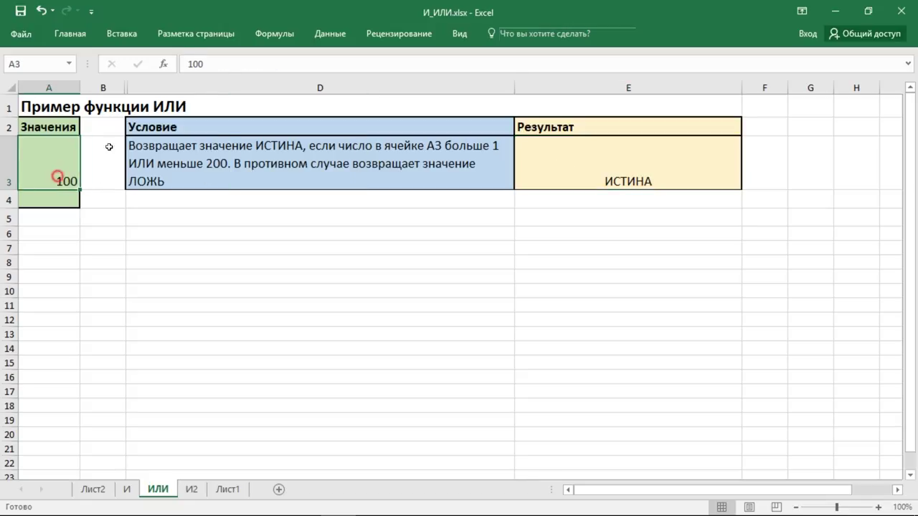
{"action": "left_click", "coordinate": [192, 64]}
{"action": "left_click_drag", "start_coordinate": [192, 64], "coordinate": [187, 63]}
{"action": "type", "text": "3"}
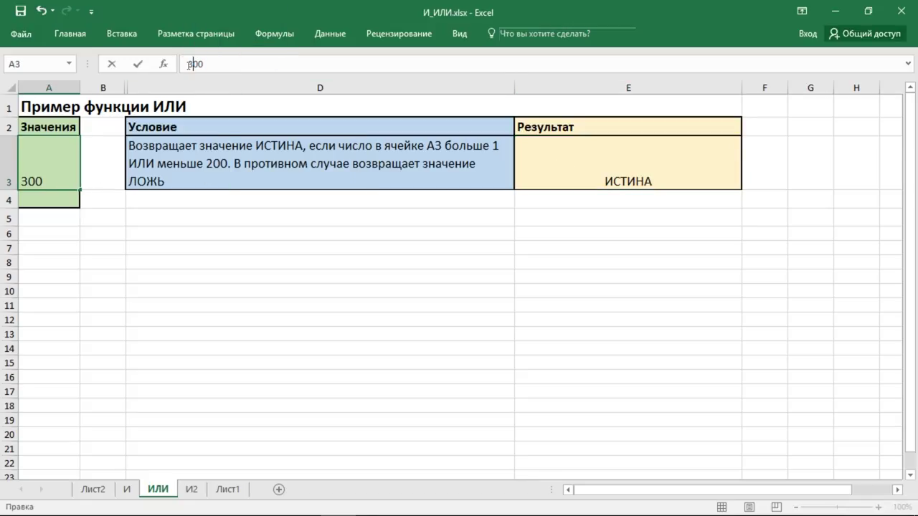
{"action": "key", "text": "Return"}
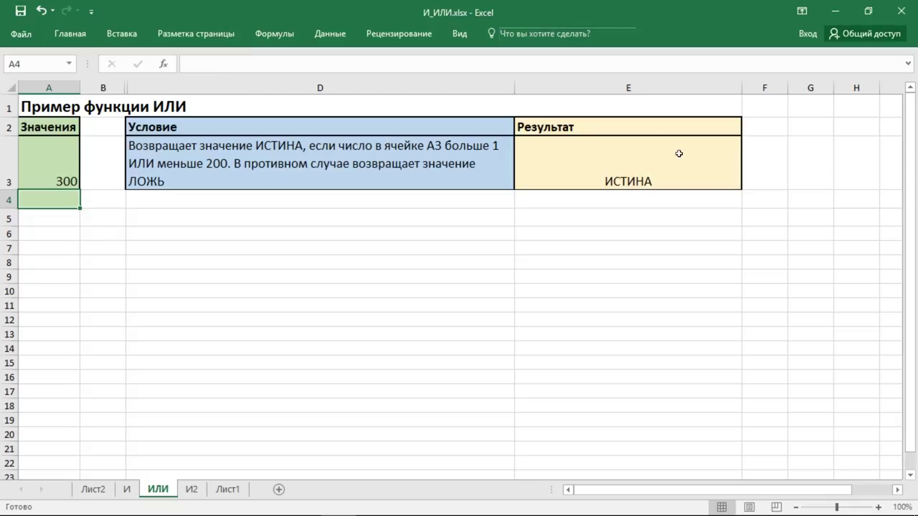
{"action": "left_click", "coordinate": [663, 164]}
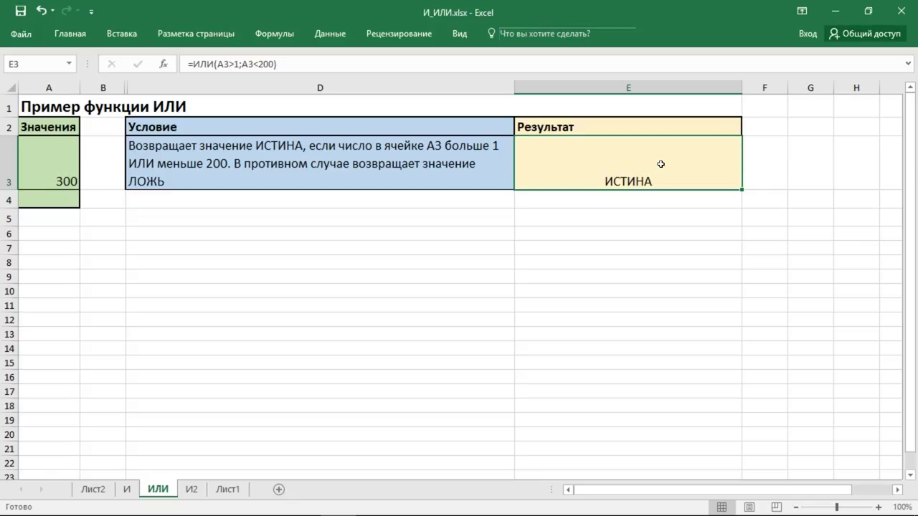
{"action": "left_click", "coordinate": [191, 489]}
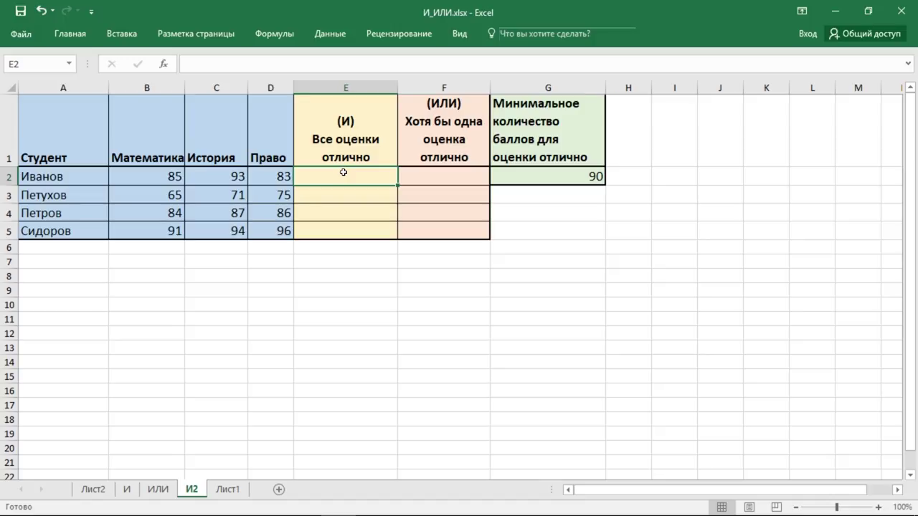
Start E2's formula as =ЕСЛИ(И(B2>=$G$2; with G2 as an absolute reference.
{"action": "left_click", "coordinate": [344, 173]}
{"action": "type", "text": "="}
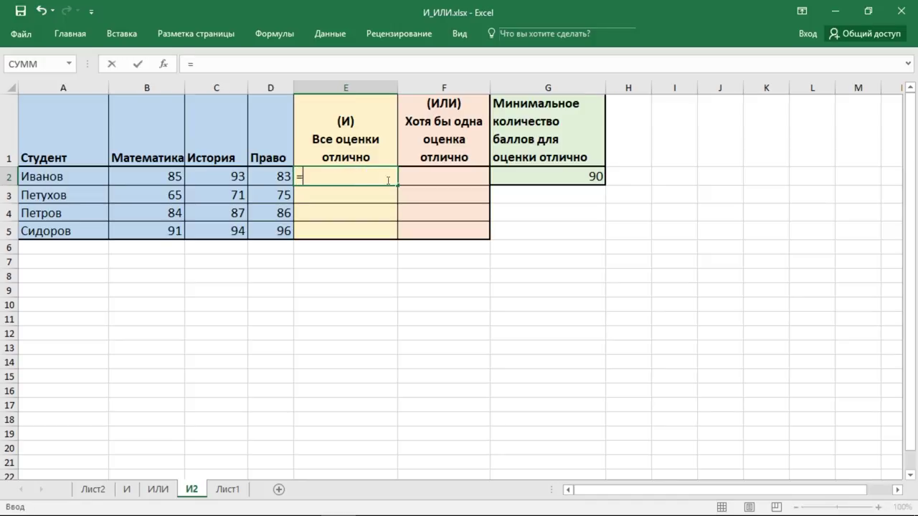
{"action": "type", "text": "е"}
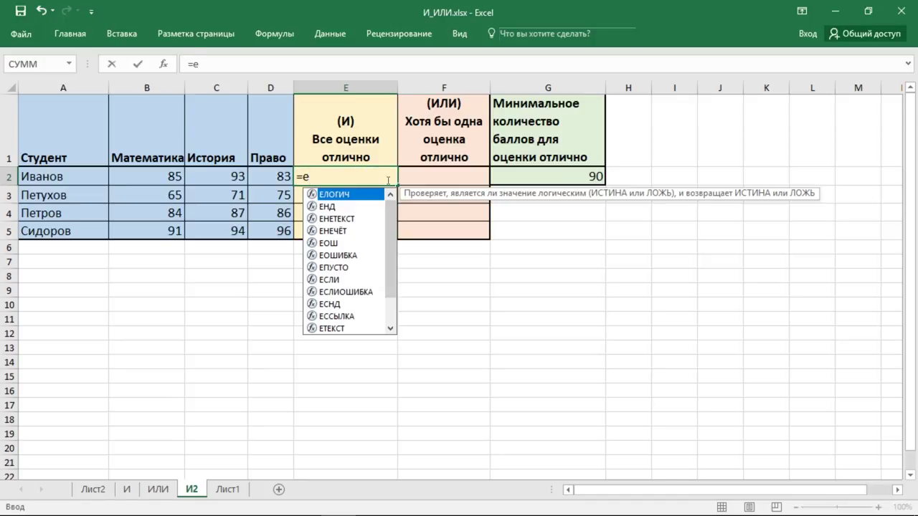
{"action": "type", "text": "с"}
{"action": "double_click", "coordinate": [361, 197]}
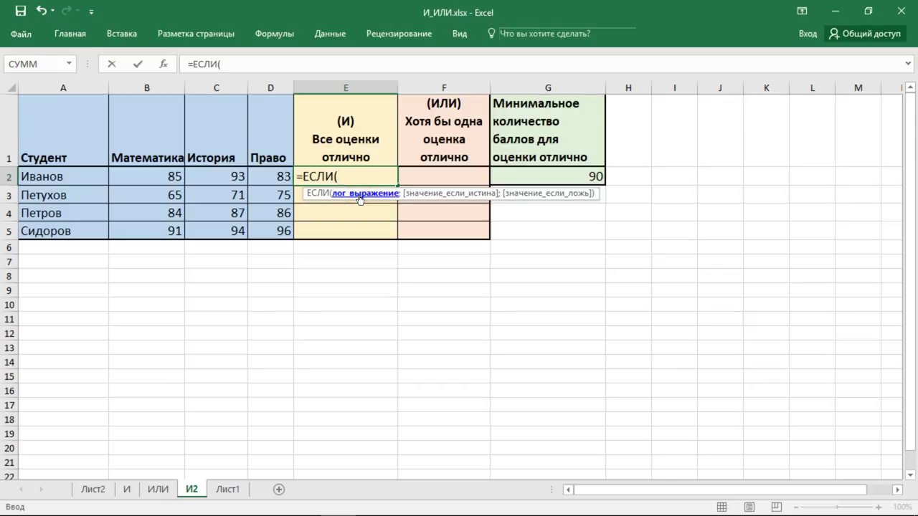
{"action": "type", "text": "И"}
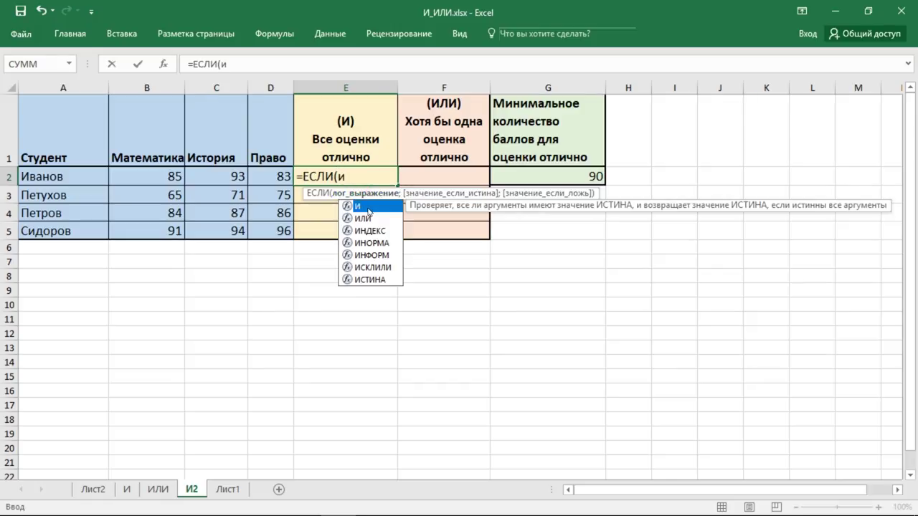
{"action": "double_click", "coordinate": [367, 208]}
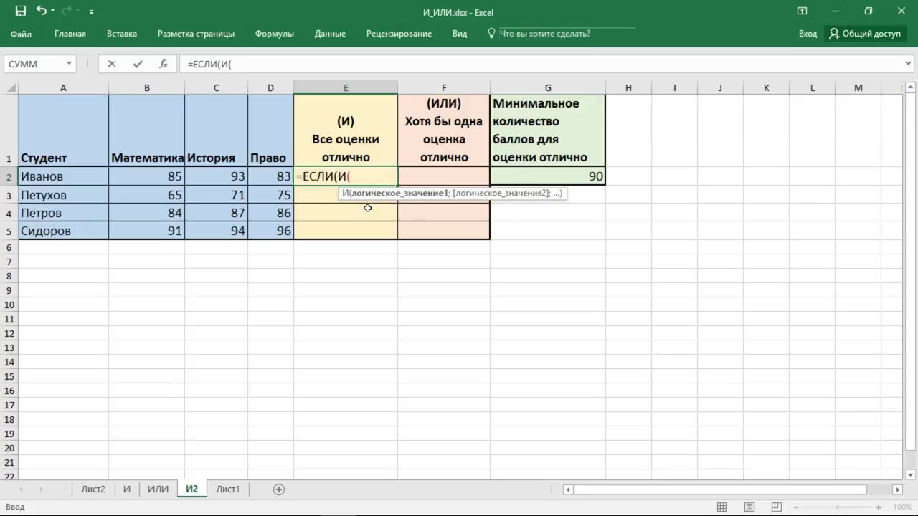
{"action": "left_click", "coordinate": [164, 178]}
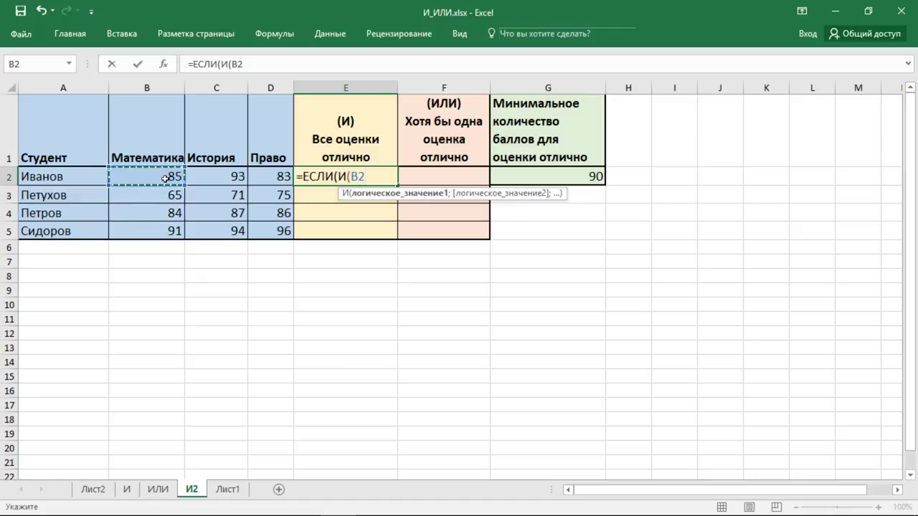
{"action": "type", "text": ">="}
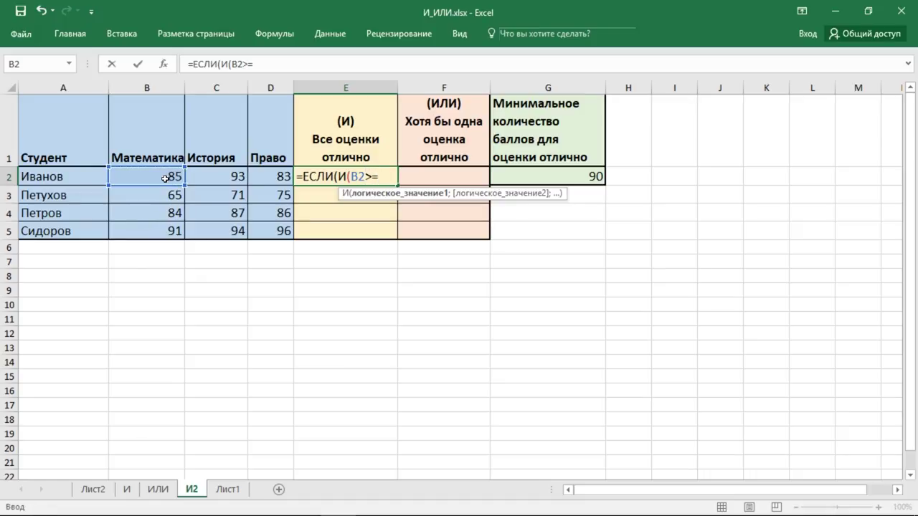
{"action": "left_click", "coordinate": [592, 177]}
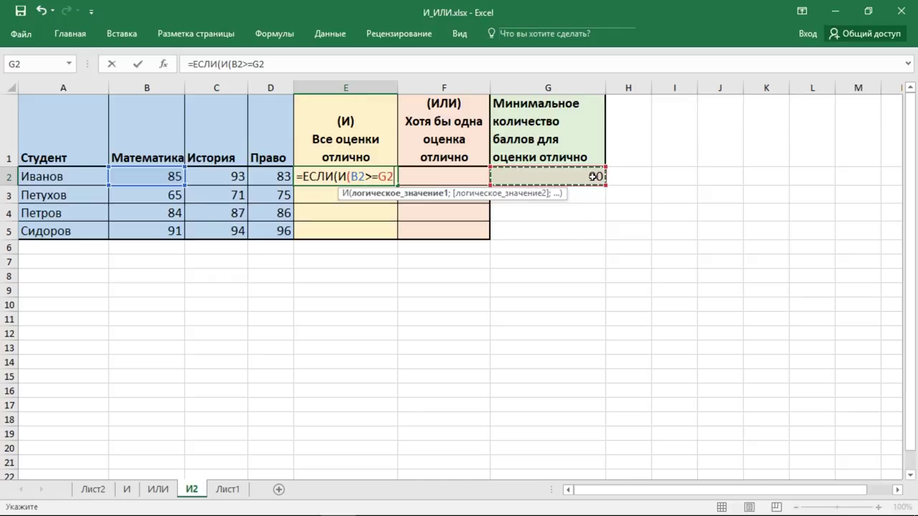
{"action": "key", "text": "F4"}
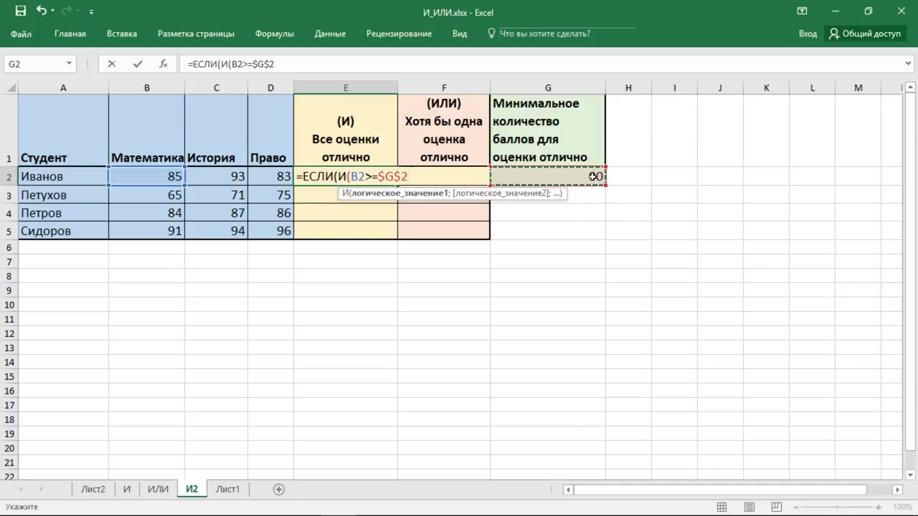
{"action": "type", "text": ";"}
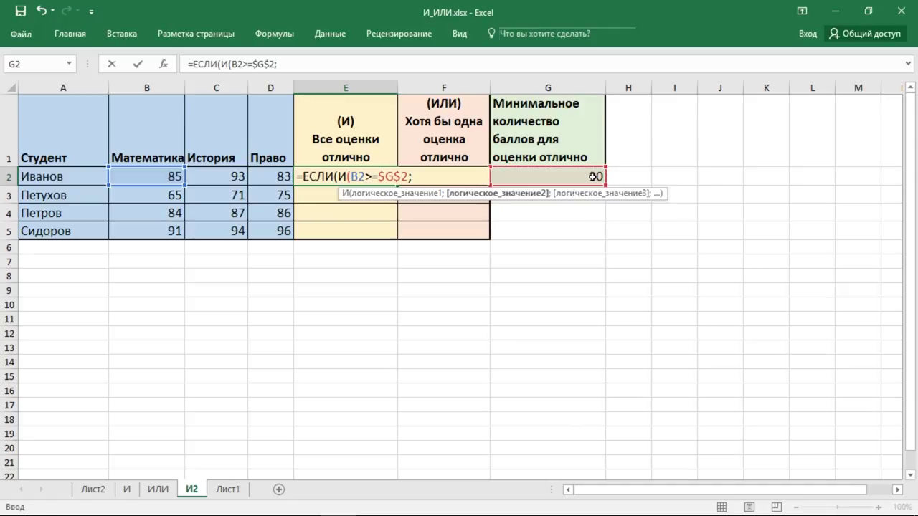
Add the conditions C2>=$G$2 and D2>=$G$2 to the И function.
{"action": "left_click", "coordinate": [200, 180]}
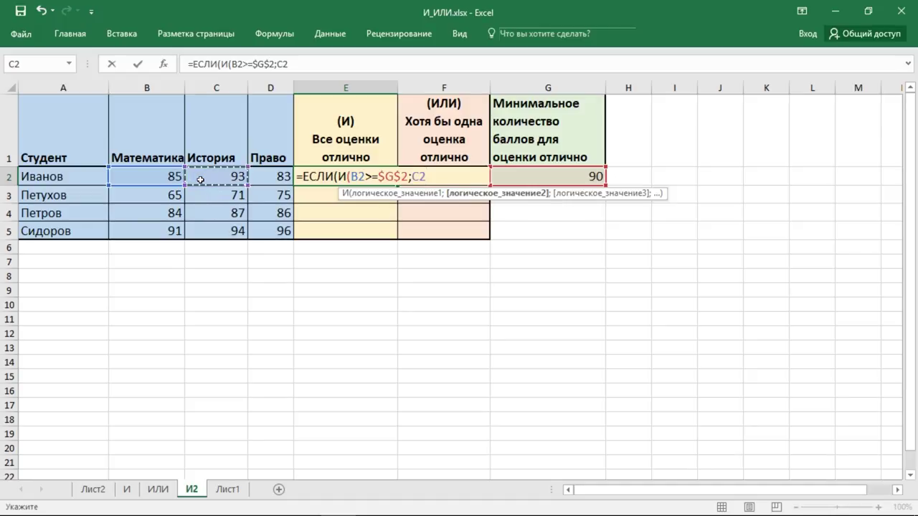
{"action": "type", "text": ">="}
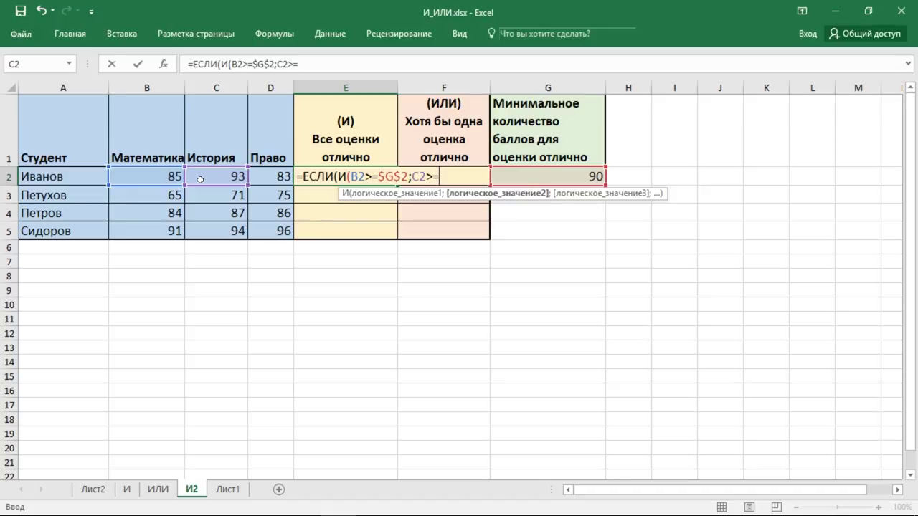
{"action": "left_click", "coordinate": [565, 175]}
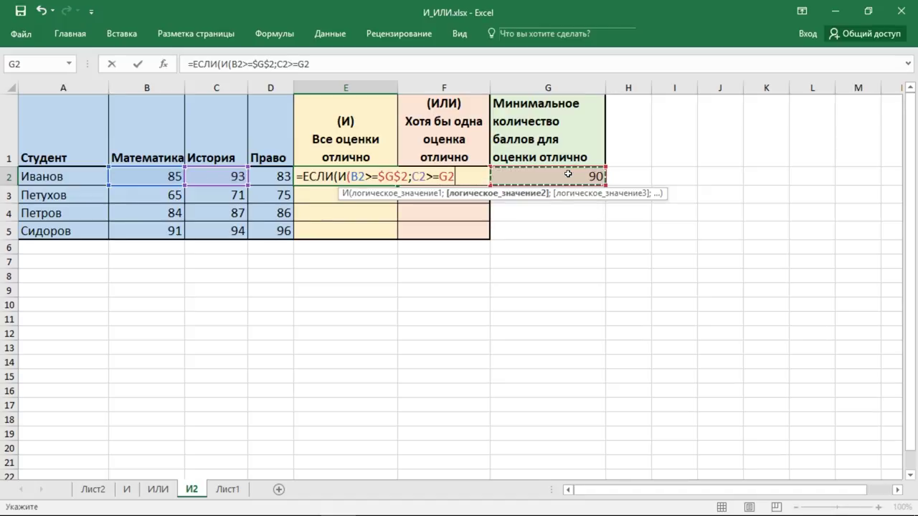
{"action": "key", "text": "F4"}
{"action": "type", "text": "$G$2;"}
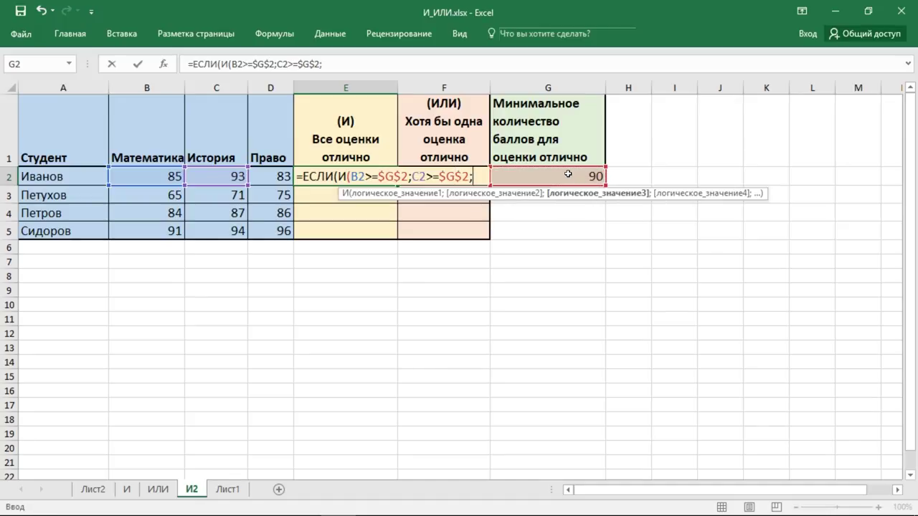
{"action": "left_click", "coordinate": [280, 175]}
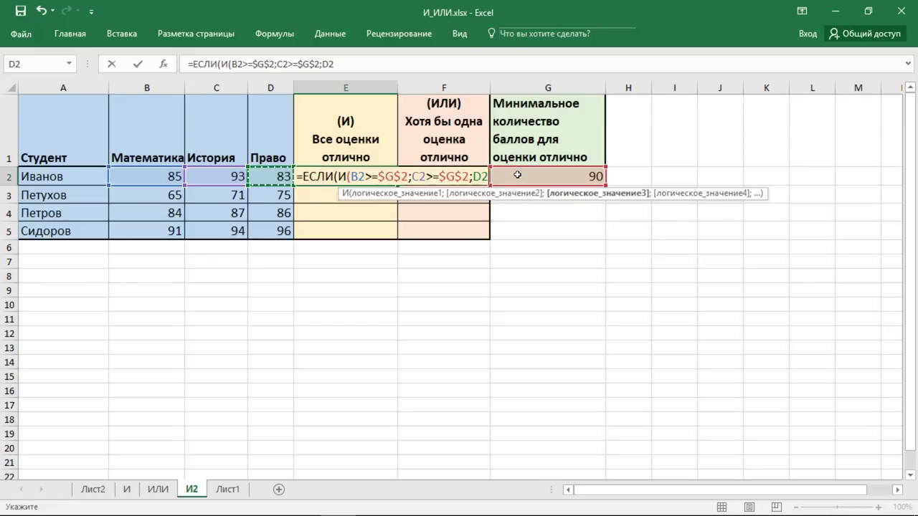
{"action": "type", "text": ">="}
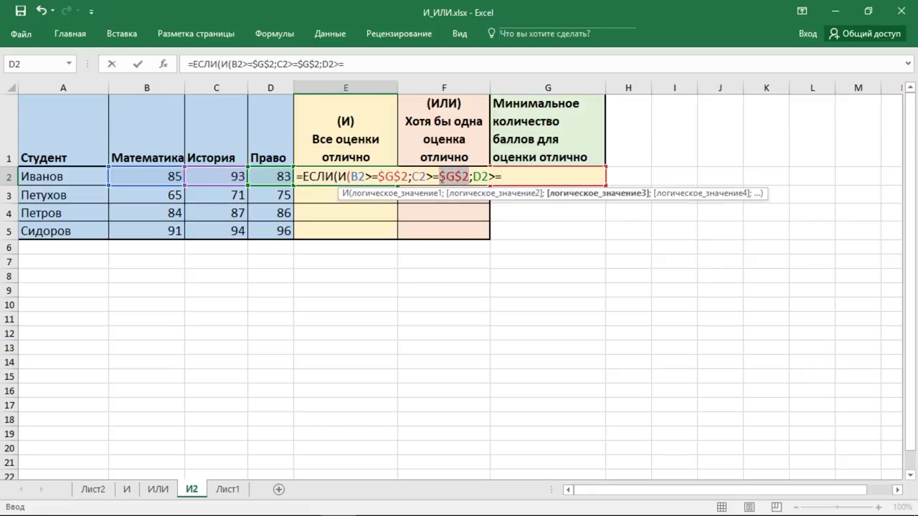
{"action": "left_click_drag", "start_coordinate": [469, 177], "coordinate": [439, 176]}
{"action": "key", "text": "ctrl+c"}
{"action": "left_click", "coordinate": [500, 177]}
{"action": "key", "text": "ctrl+v"}
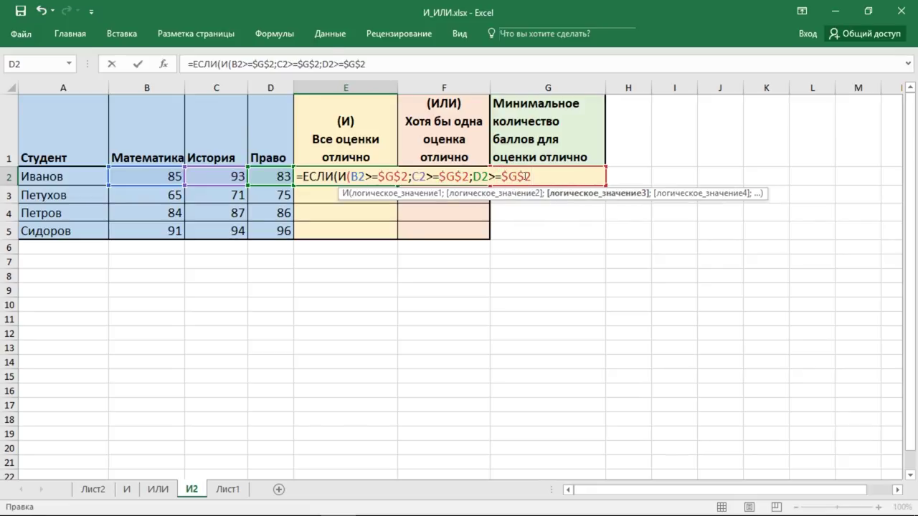
Finish E2 with "Да" and "Нет" results and commit the formula.
{"action": "type", "text": ")"}
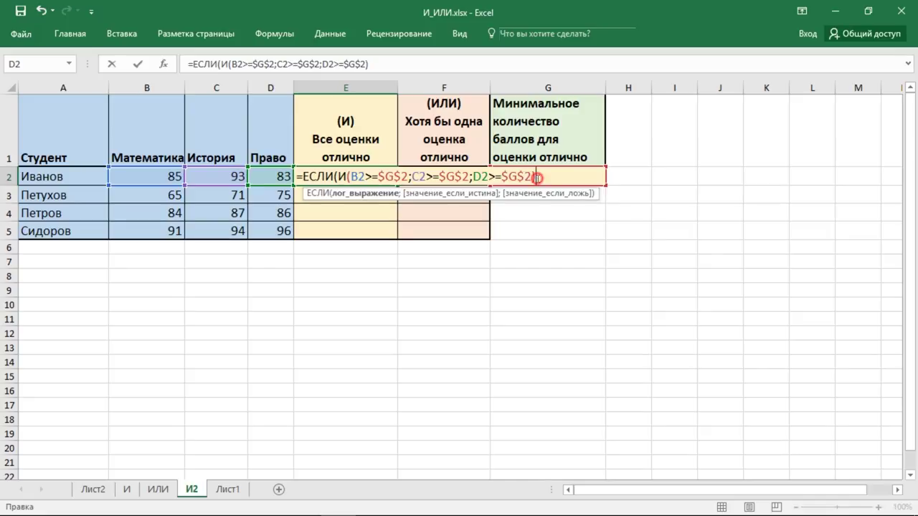
{"action": "type", "text": ";"}
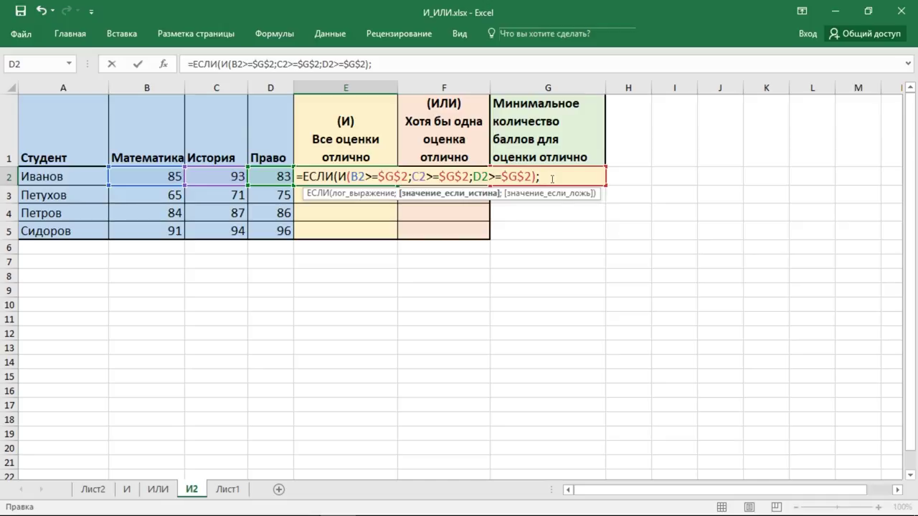
{"action": "type", "text": "Д"}
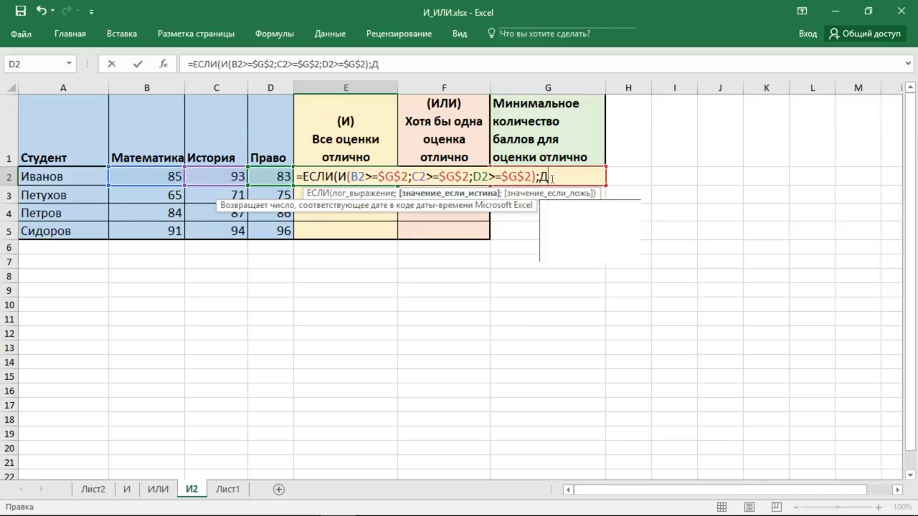
{"action": "type", "text": "а"}
{"action": "key", "text": "Left"}
{"action": "key", "text": "Left"}
{"action": "type", "text": "\""}
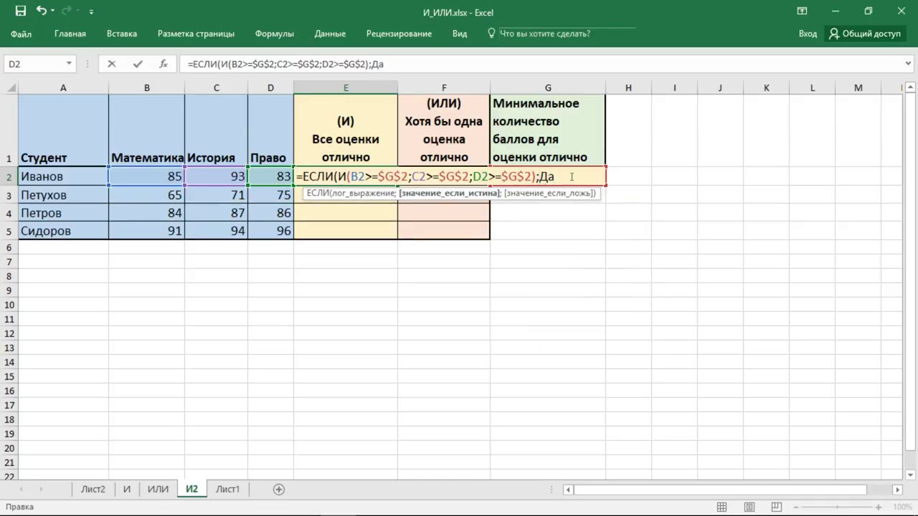
{"action": "key", "text": "Right"}
{"action": "key", "text": "Right"}
{"action": "type", "text": "\""}
{"action": "type", "text": ";\""}
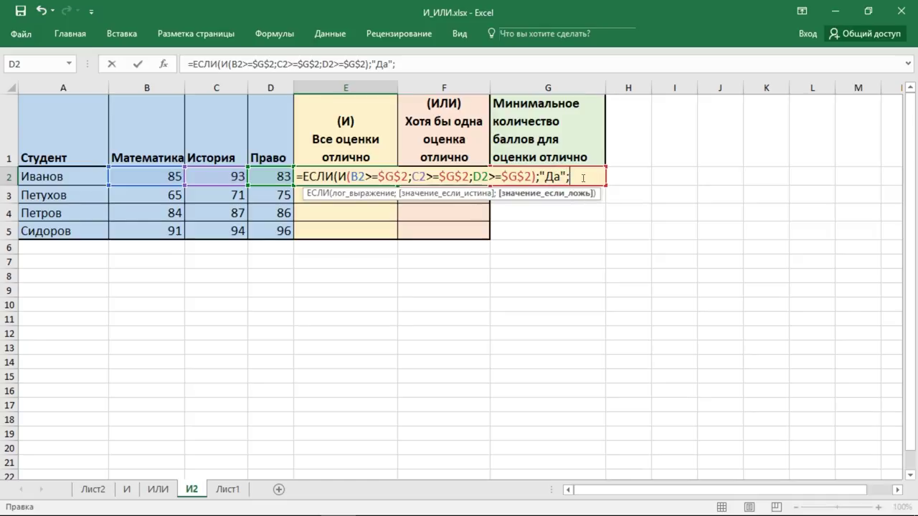
{"action": "type", "text": "Нет"}
{"action": "type", "text": "\""}
{"action": "key", "text": "Right"}
{"action": "key", "text": "Right"}
{"action": "key", "text": "Right"}
{"action": "type", "text": "\""}
{"action": "type", "text": ")"}
{"action": "key", "text": "Return"}
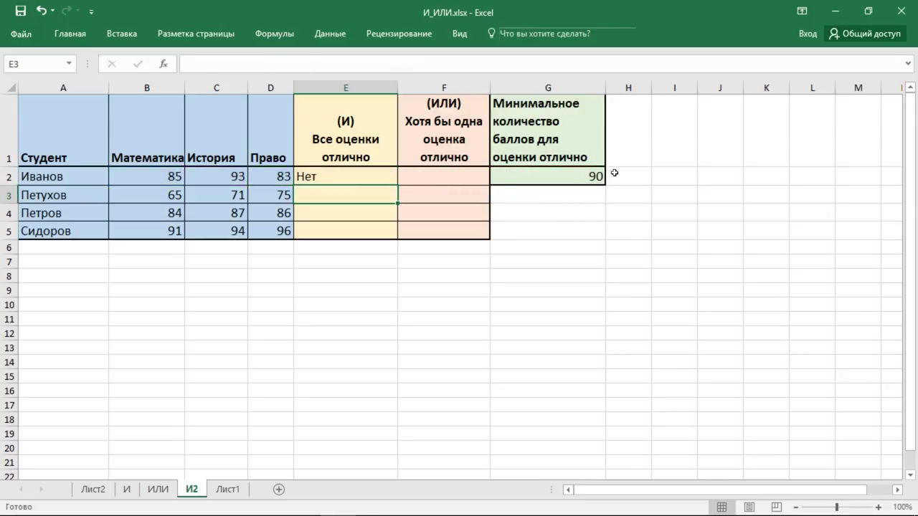
Review E2 against G2 and B2:D2, then fill its formula down to E5.
{"action": "left_click", "coordinate": [378, 181]}
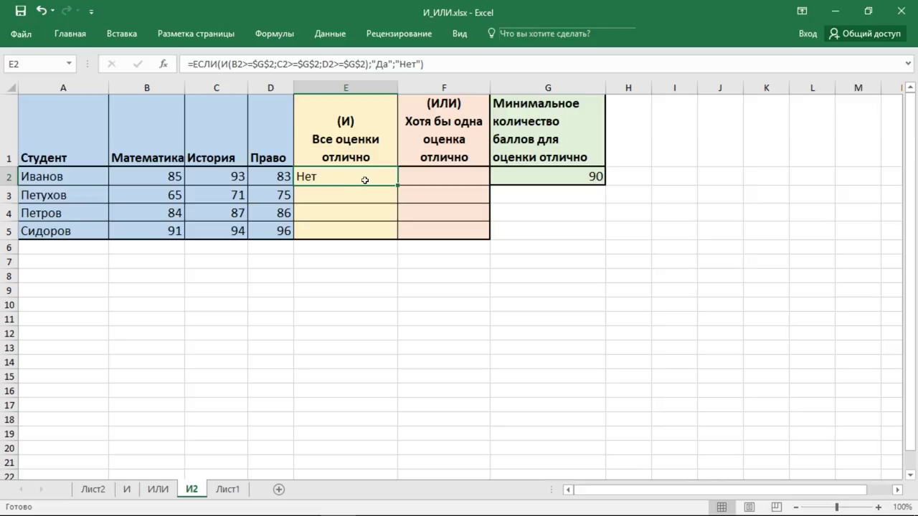
{"action": "left_click", "coordinate": [570, 180]}
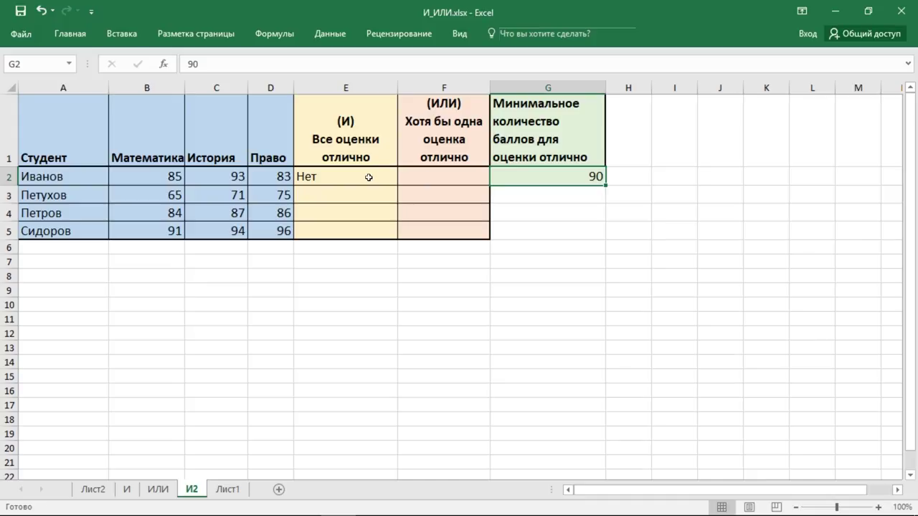
{"action": "left_click_drag", "start_coordinate": [147, 178], "coordinate": [276, 178]}
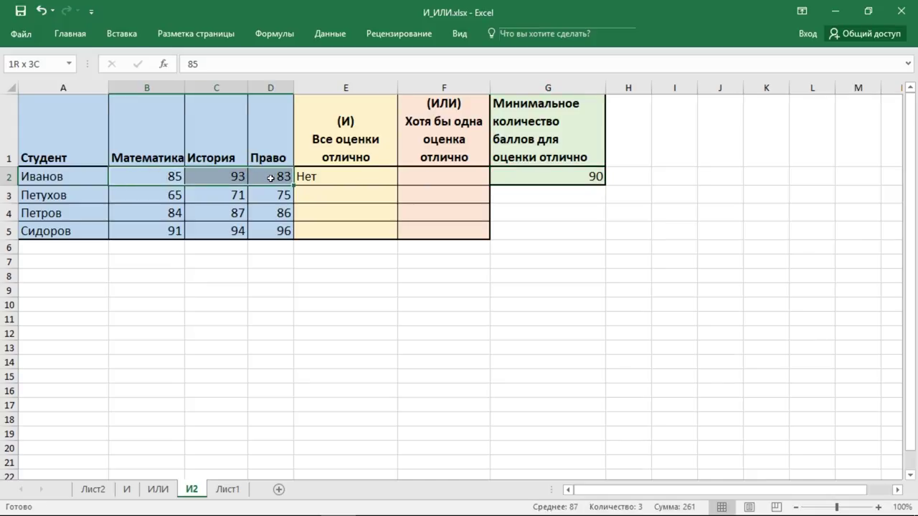
{"action": "left_click", "coordinate": [355, 177]}
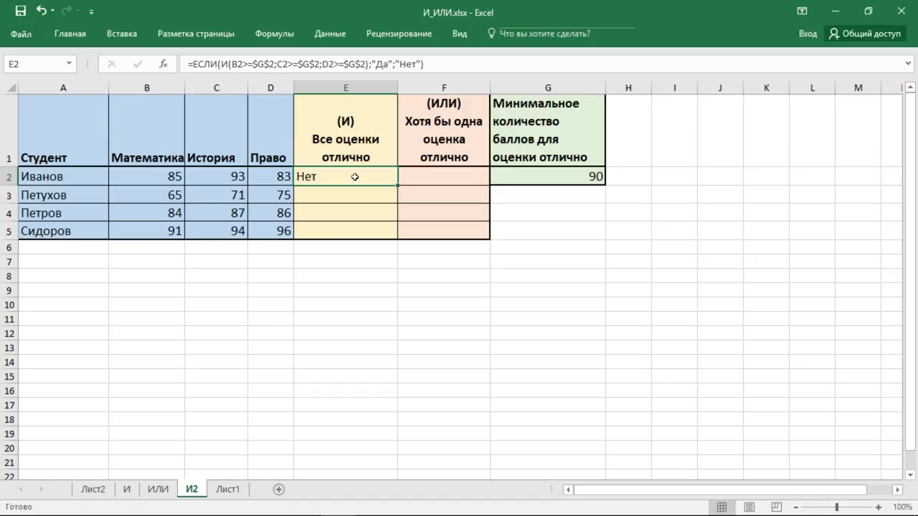
{"action": "left_click_drag", "start_coordinate": [397, 185], "coordinate": [402, 238]}
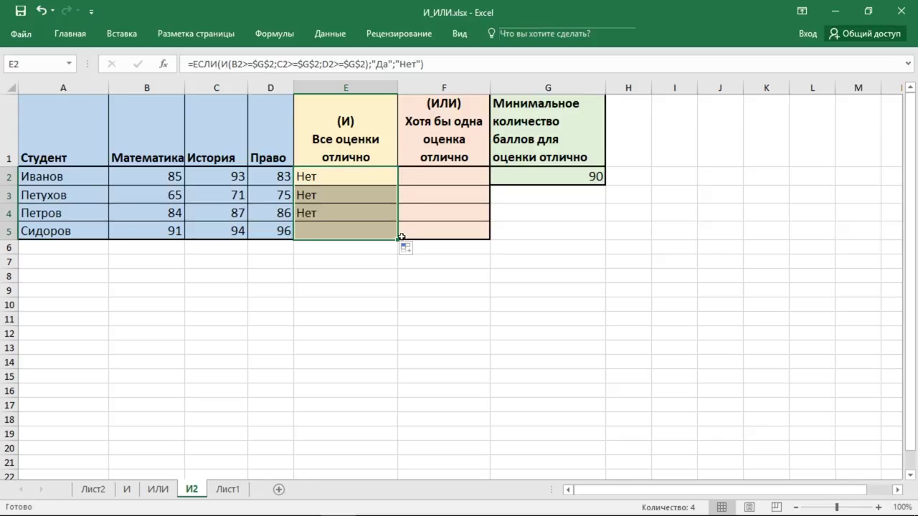
{"action": "left_click", "coordinate": [336, 233]}
{"action": "left_click_drag", "start_coordinate": [74, 229], "coordinate": [353, 231]}
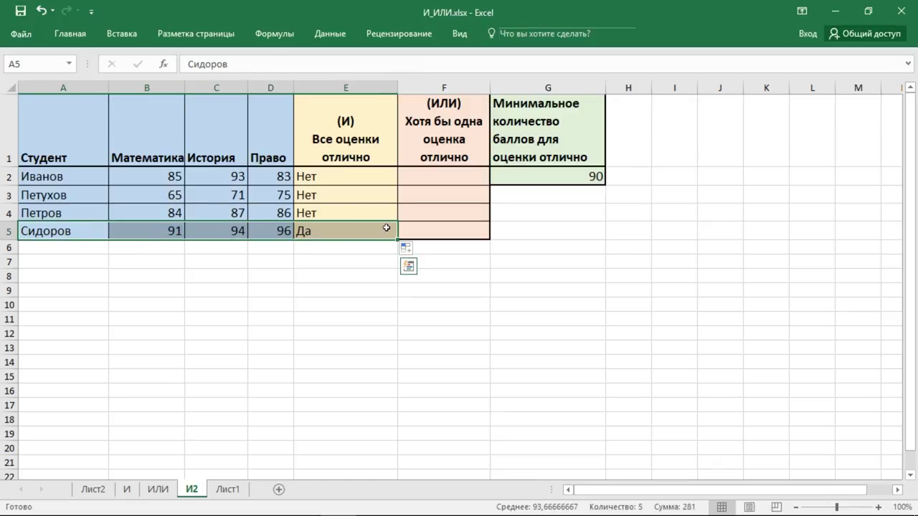
{"action": "left_click", "coordinate": [425, 177]}
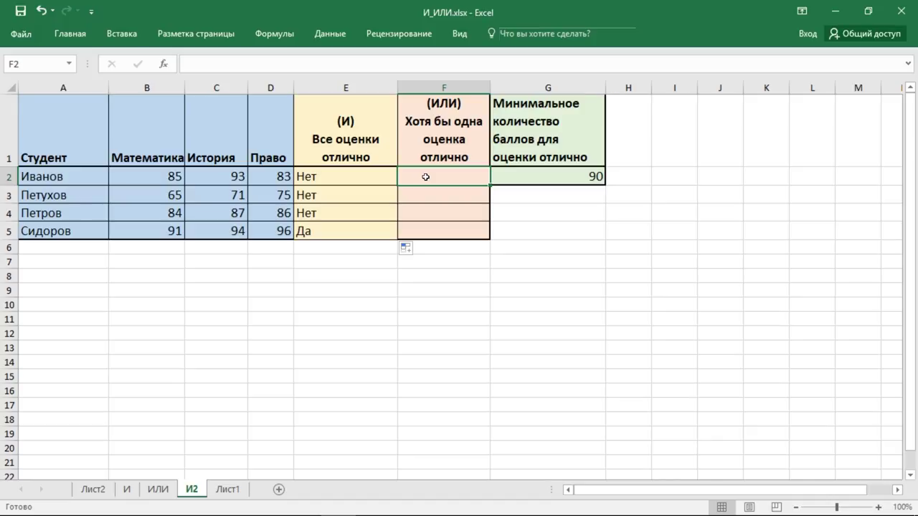
Start F2's formula as =ЕСЛИ(ИЛИ(B2>=$G$2; with G2 locked absolutely.
{"action": "type", "text": "=t"}
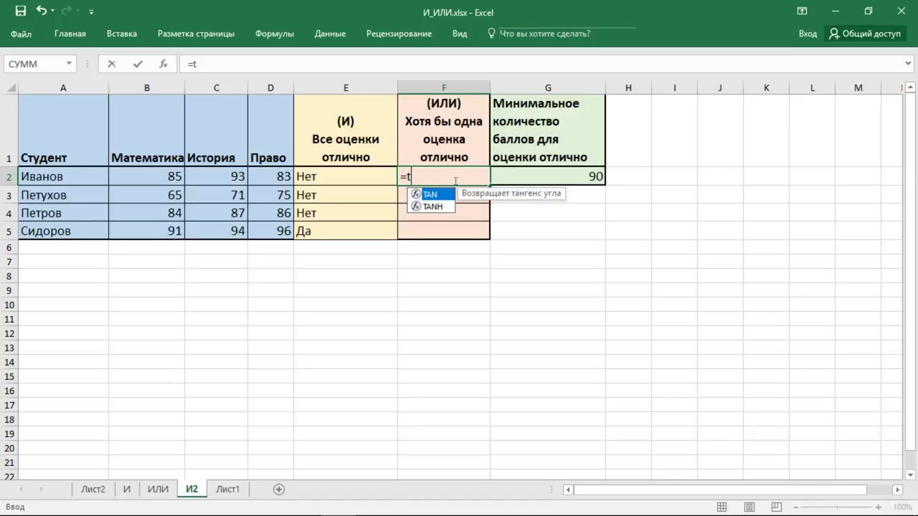
{"action": "key", "text": "BackSpace"}
{"action": "type", "text": "ес"}
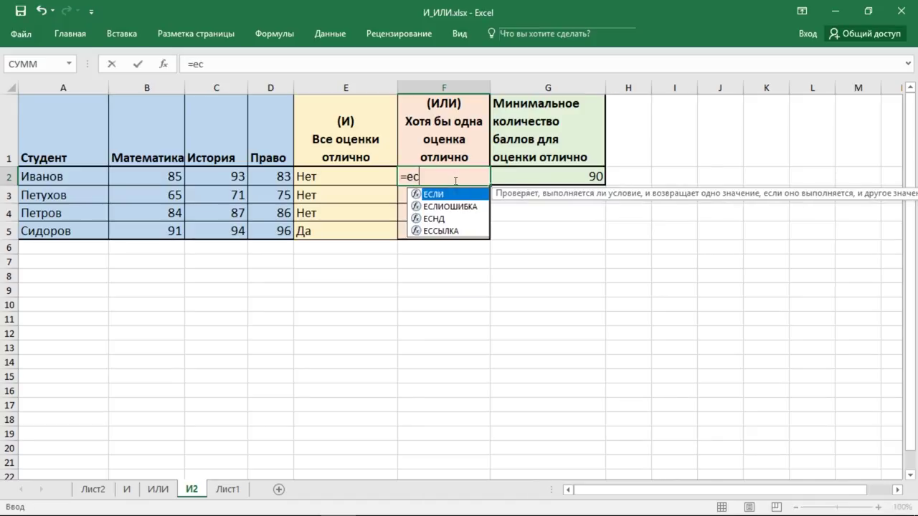
{"action": "double_click", "coordinate": [453, 195]}
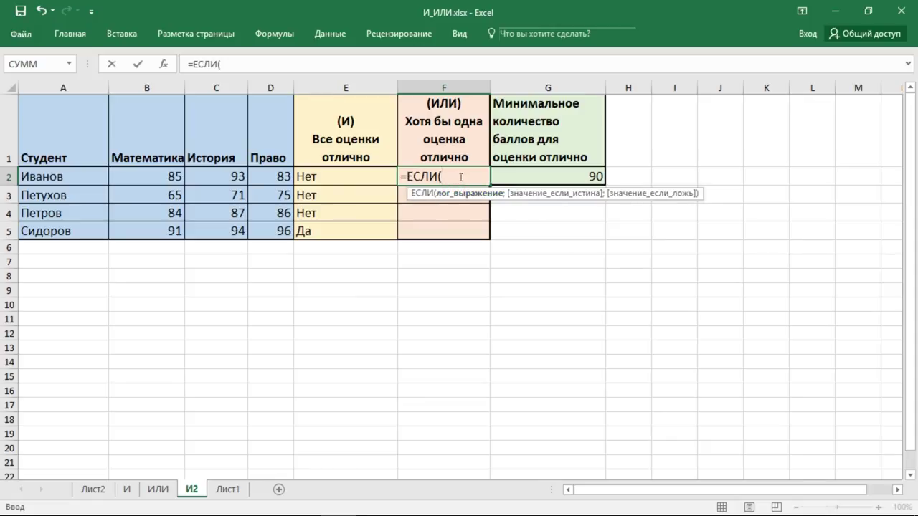
{"action": "type", "text": "или"}
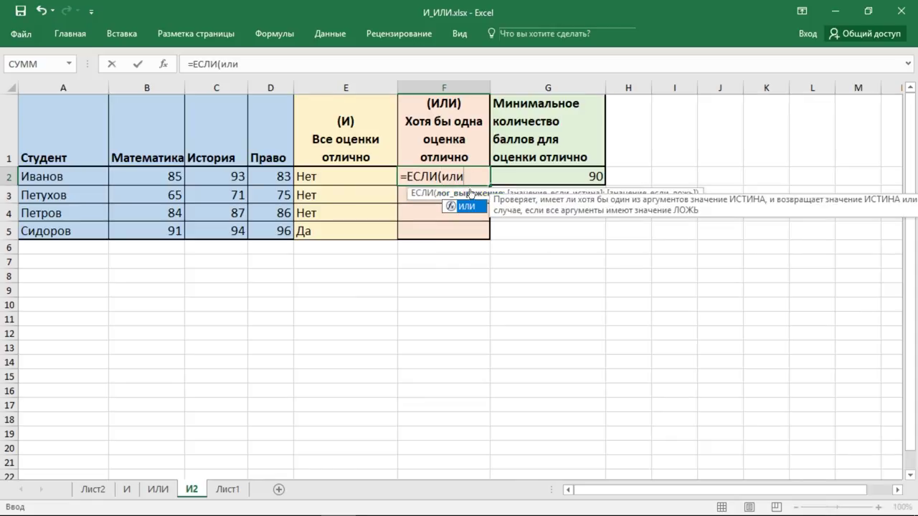
{"action": "double_click", "coordinate": [464, 206]}
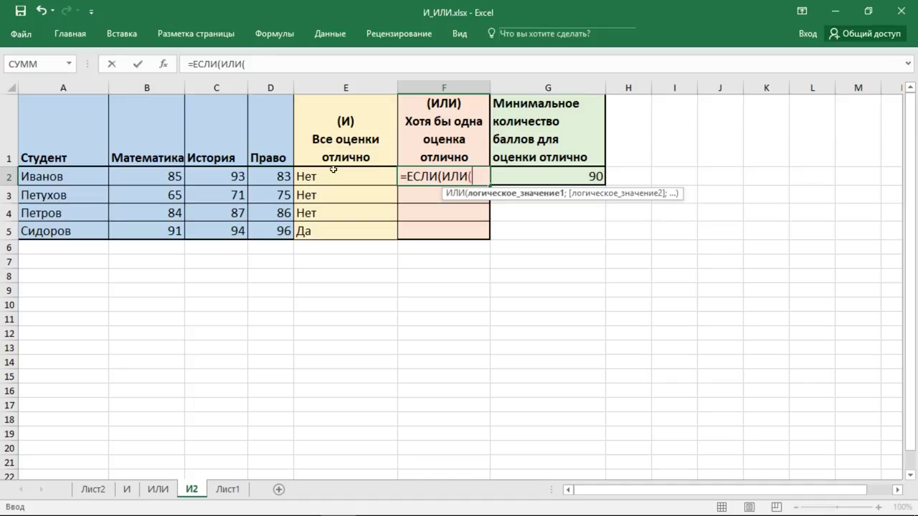
{"action": "left_click", "coordinate": [157, 175]}
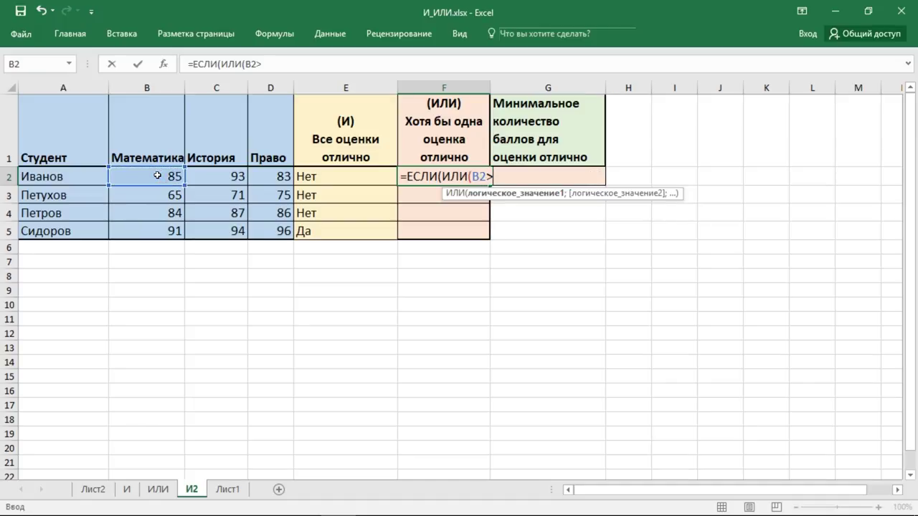
{"action": "type", "text": ">="}
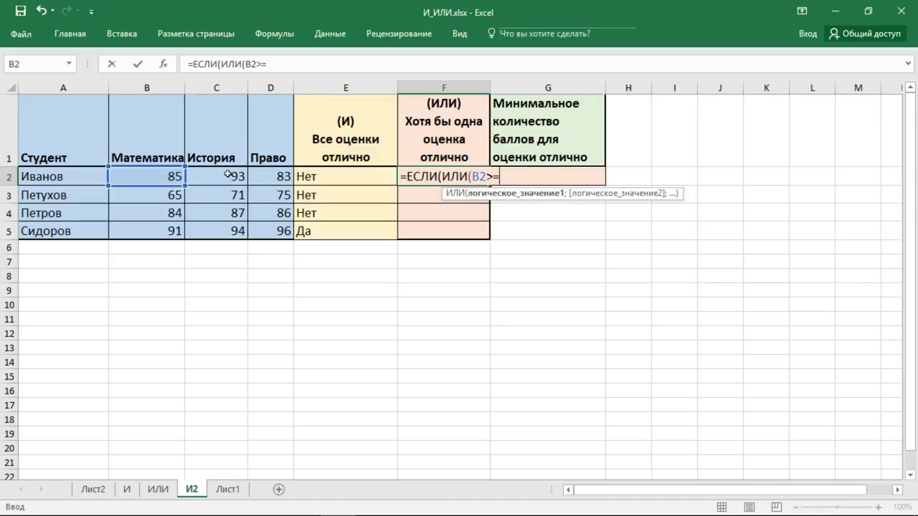
{"action": "type", "text": "G"}
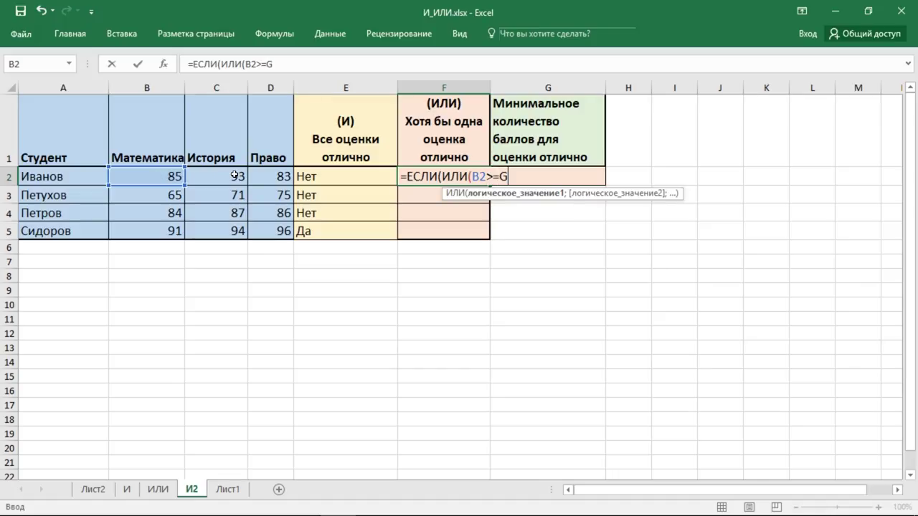
{"action": "type", "text": "2"}
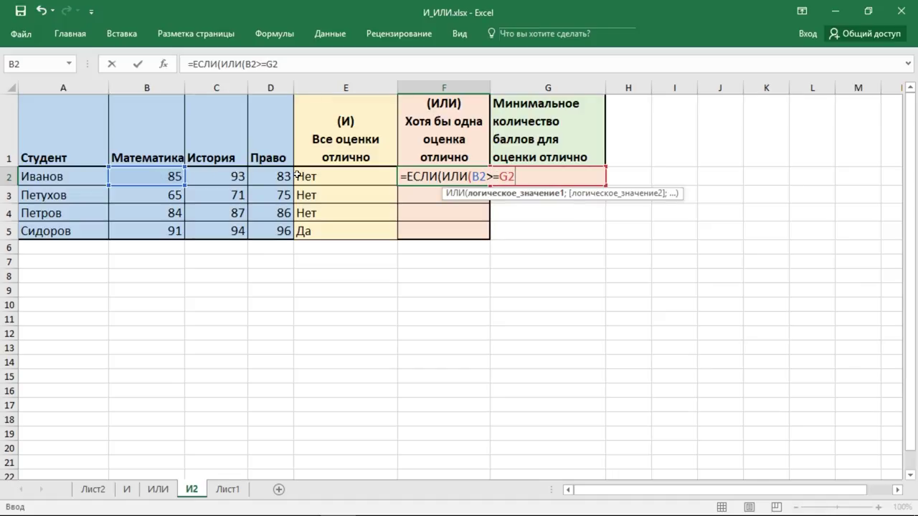
{"action": "key", "text": "F4"}
{"action": "type", "text": "$G$2;"}
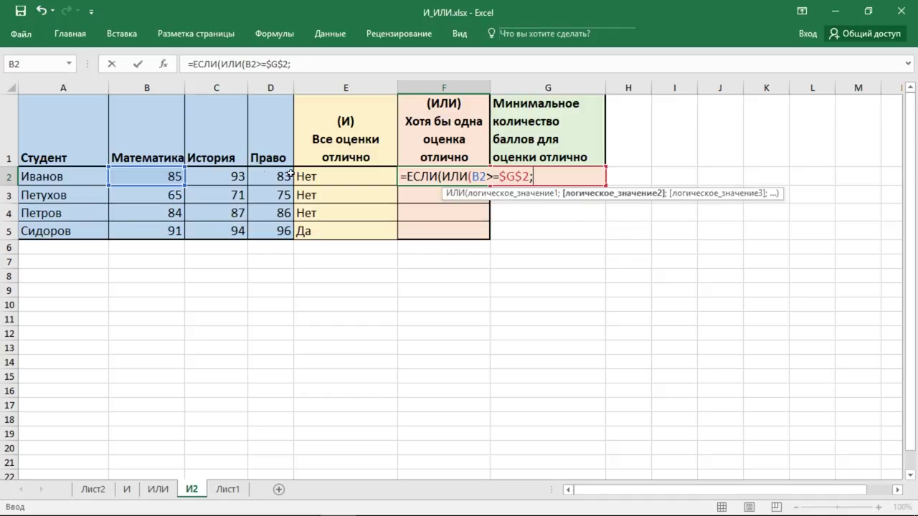
Add the conditions C2>=$G$2 and D2>=$G$2 to the ИЛИ function.
{"action": "left_click", "coordinate": [236, 175]}
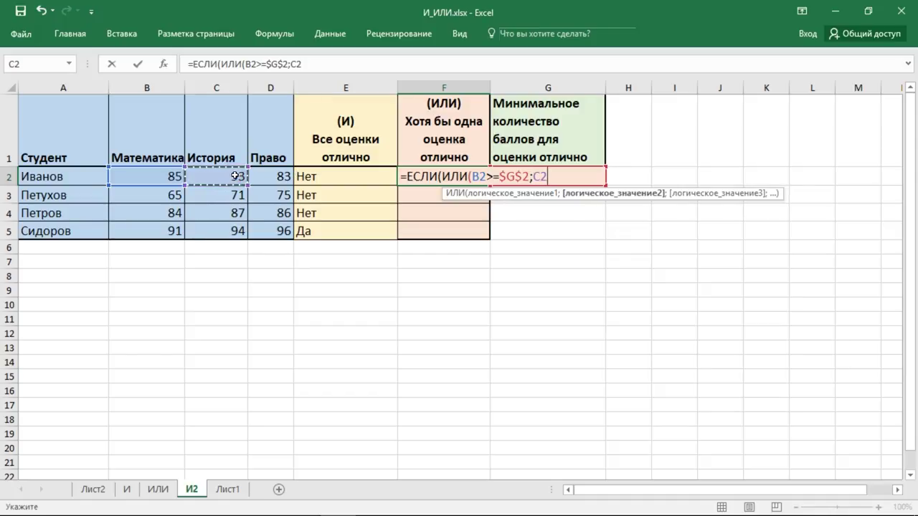
{"action": "type", "text": ">"}
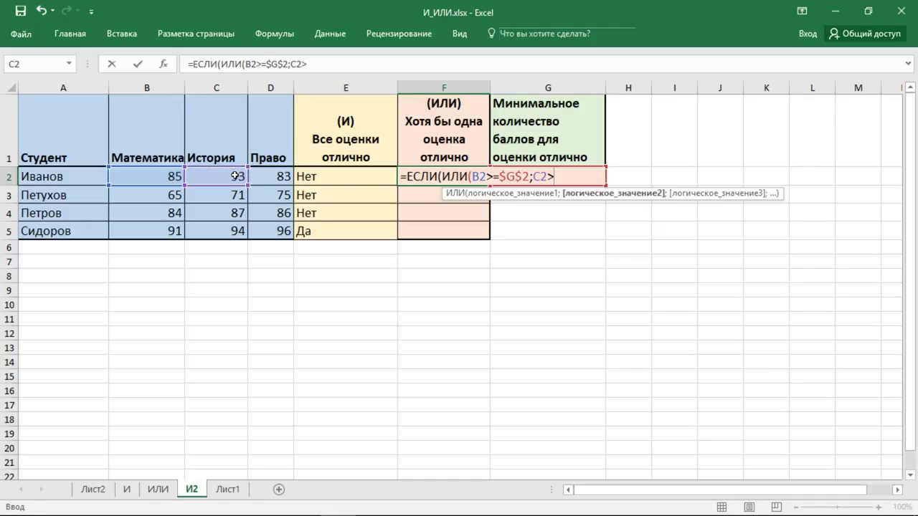
{"action": "type", "text": "=$"}
{"action": "type", "text": "G$2"}
{"action": "key", "text": "F4"}
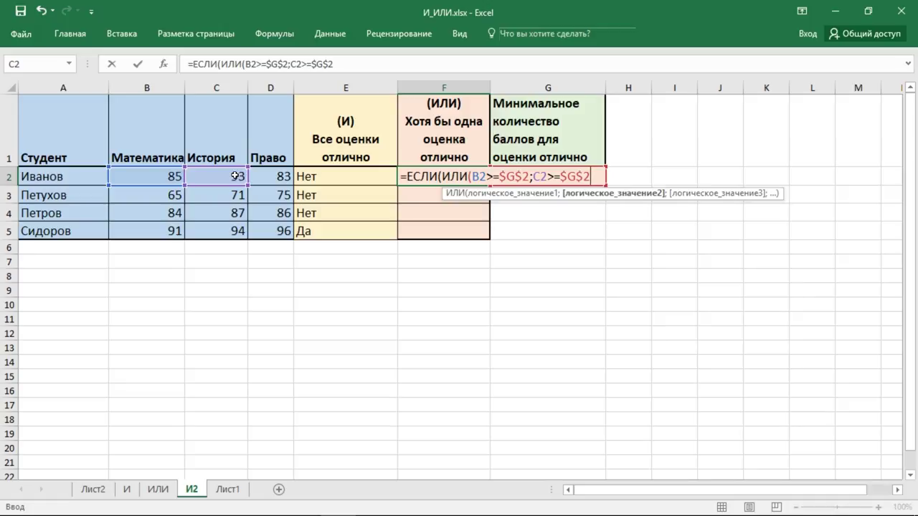
{"action": "type", "text": ";"}
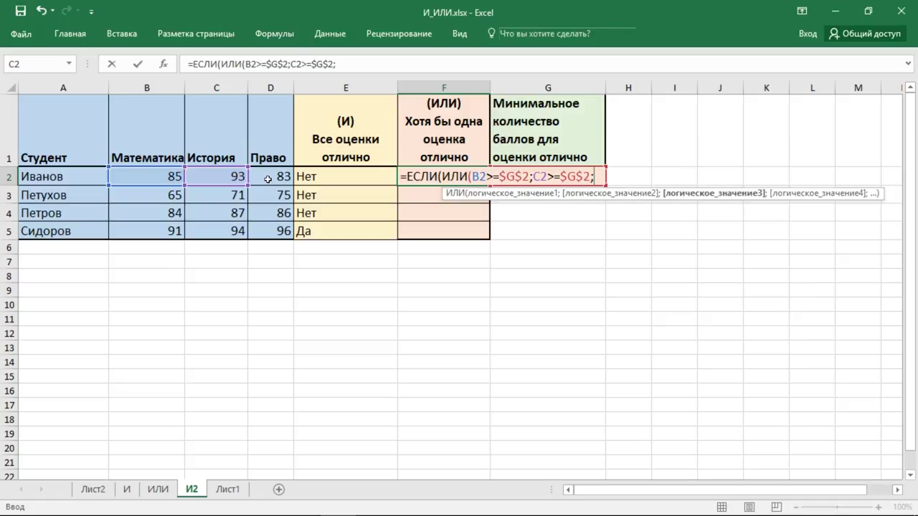
{"action": "left_click", "coordinate": [269, 178]}
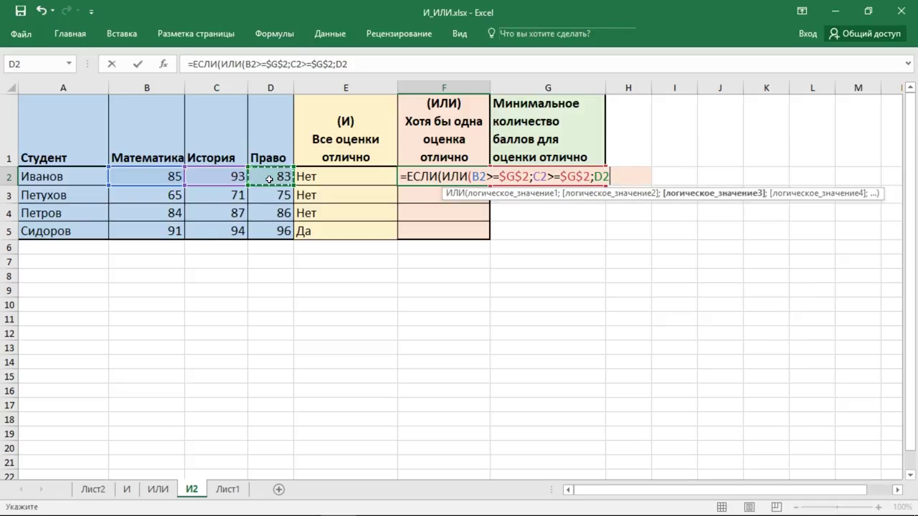
{"action": "type", "text": ">=$"}
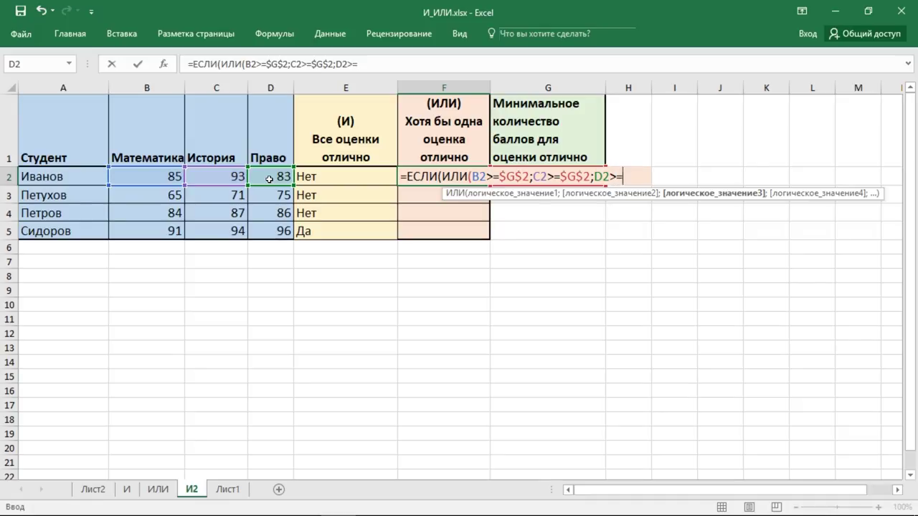
{"action": "type", "text": "G$2"}
{"action": "key", "text": "F4"}
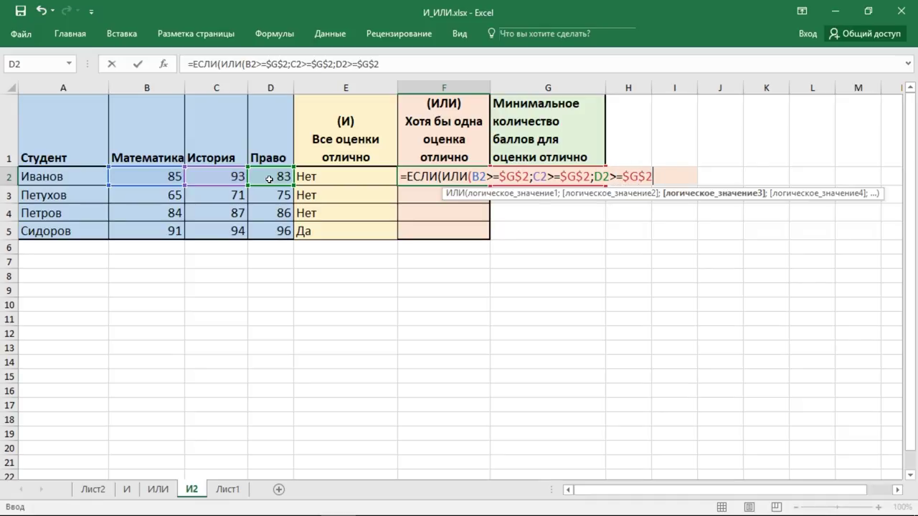
Close ИЛИ, add the "Да"/"Нет" results and commit F2's formula.
{"action": "type", "text": ")"}
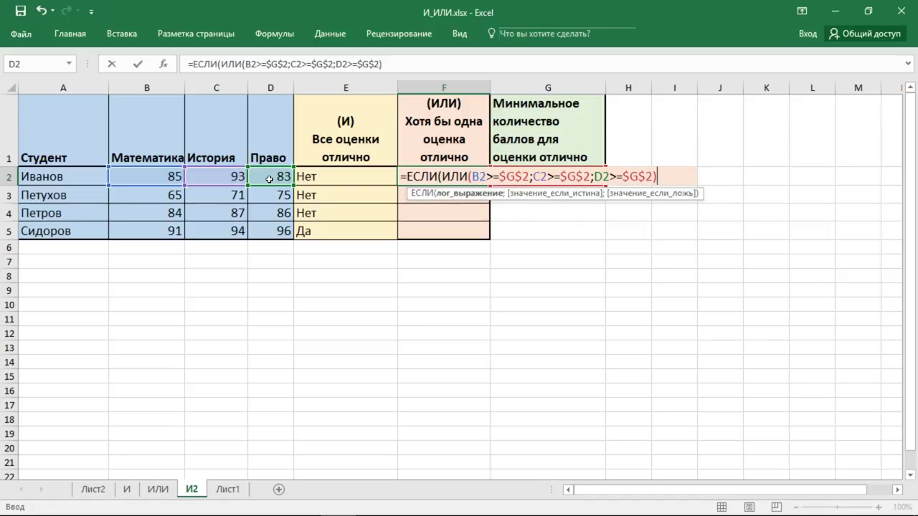
{"action": "type", "text": ";"}
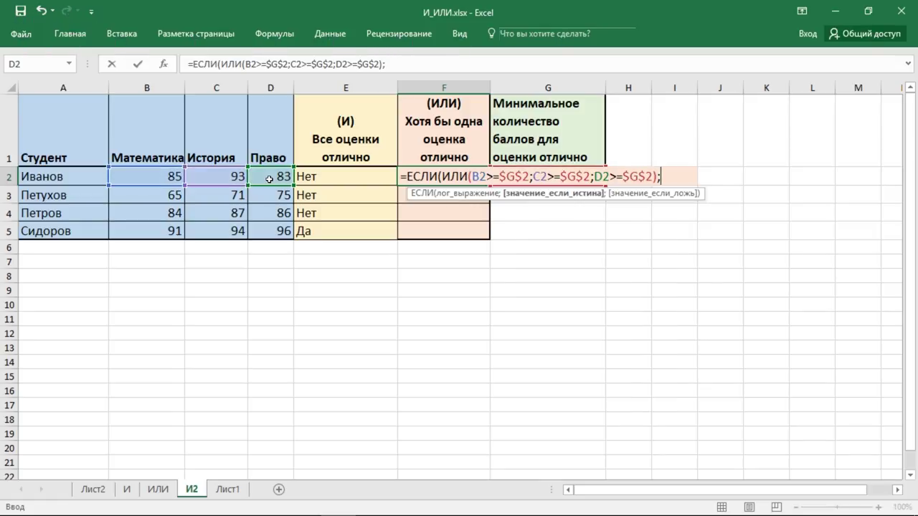
{"action": "type", "text": "Да"}
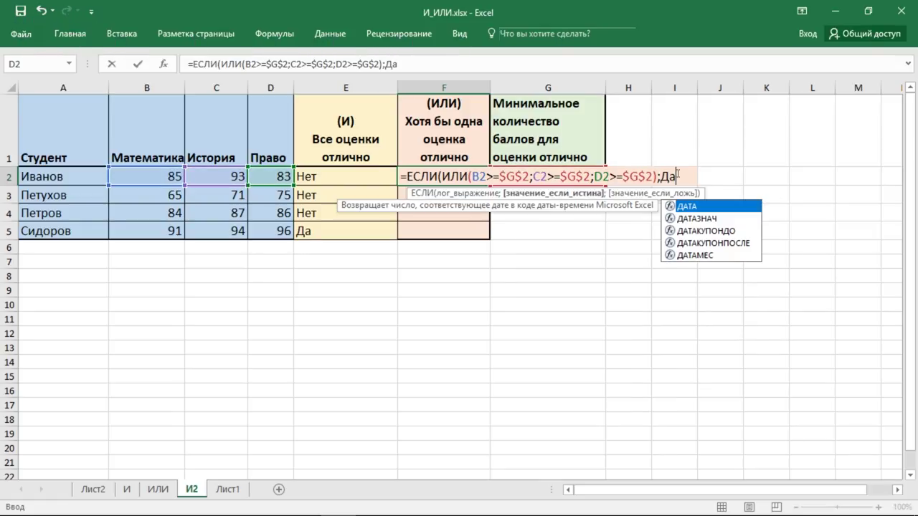
{"action": "left_click", "coordinate": [660, 176]}
{"action": "type", "text": "\""}
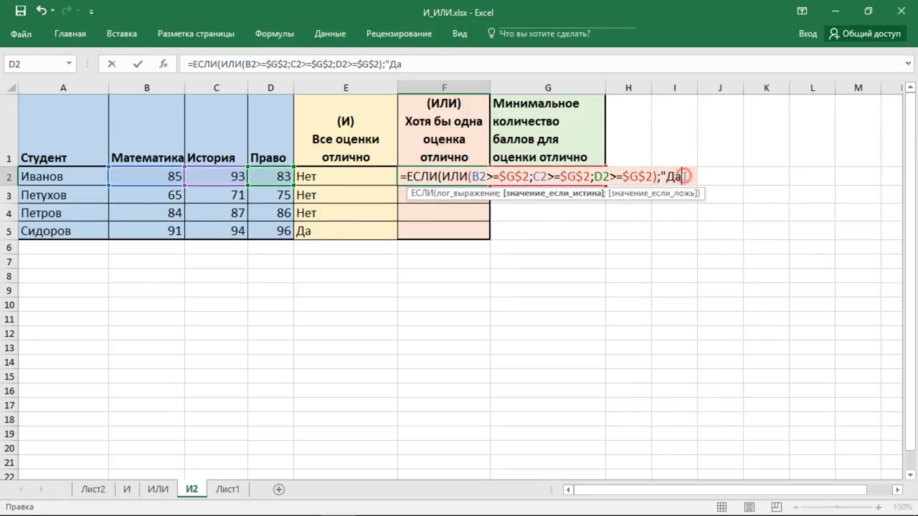
{"action": "left_click", "coordinate": [690, 176]}
{"action": "type", "text": "\";"}
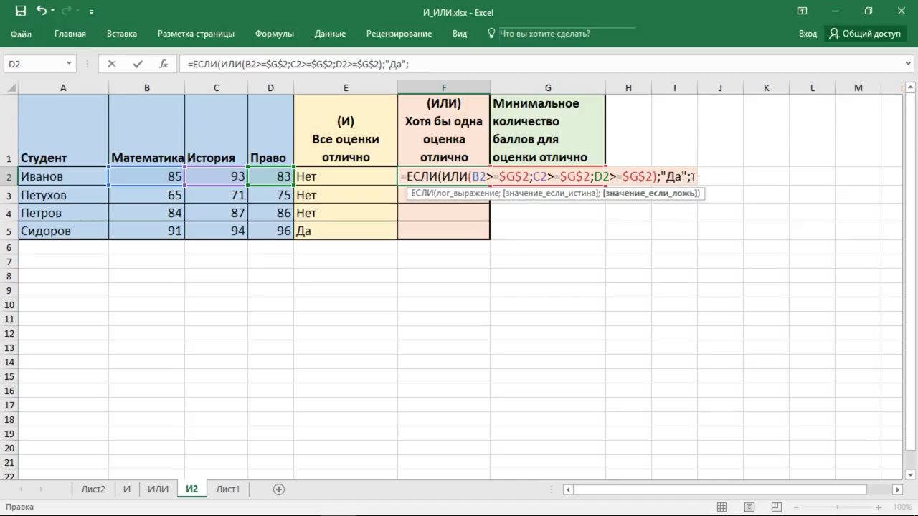
{"action": "type", "text": "\"\""}
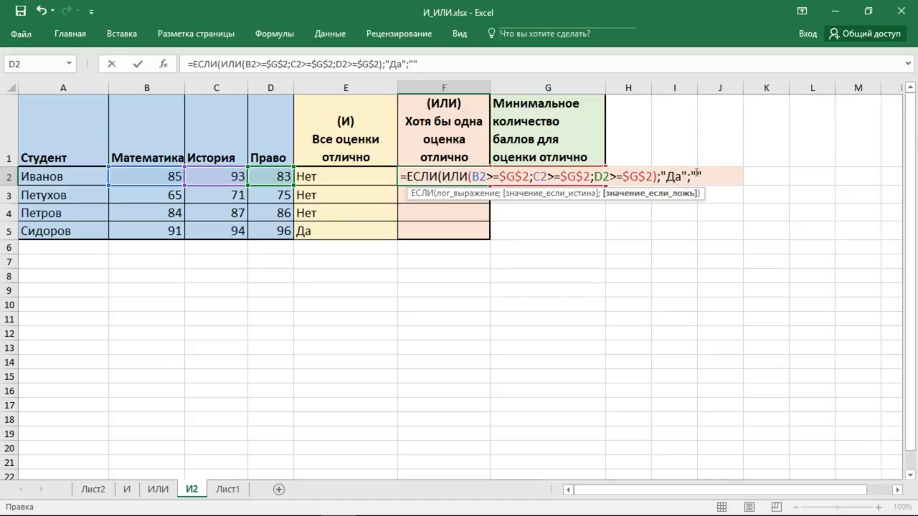
{"action": "type", "text": "Нет"}
{"action": "type", "text": ")"}
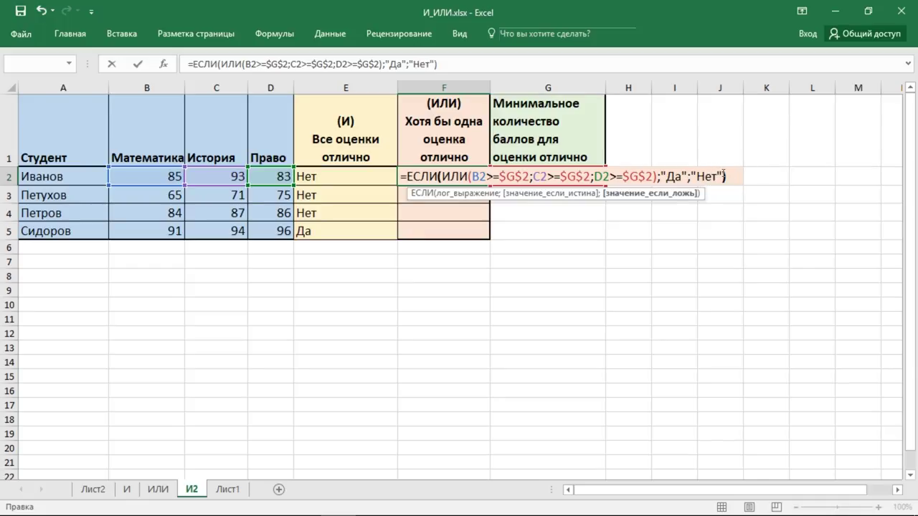
{"action": "key", "text": "Return"}
Fill F2's formula down to F5 and spot-check F3, F2 and F5.
{"action": "left_click", "coordinate": [463, 179]}
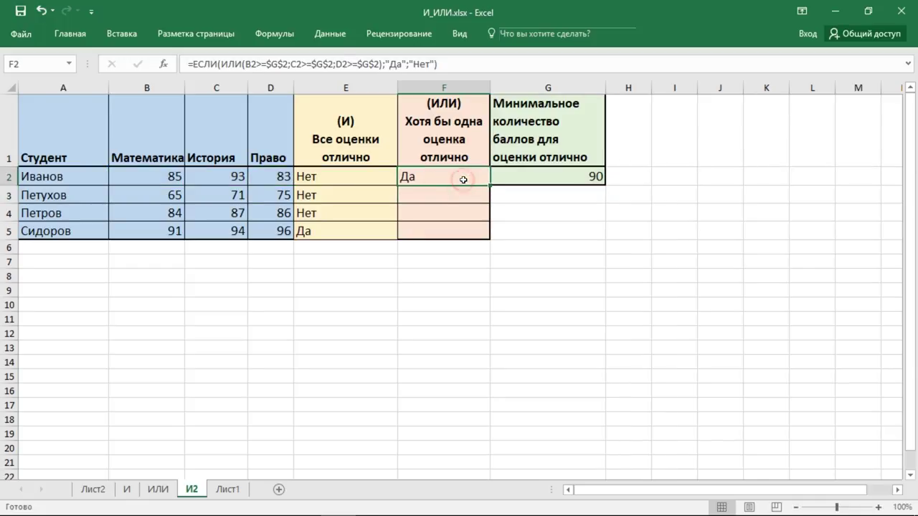
{"action": "left_click_drag", "start_coordinate": [489, 185], "coordinate": [485, 237]}
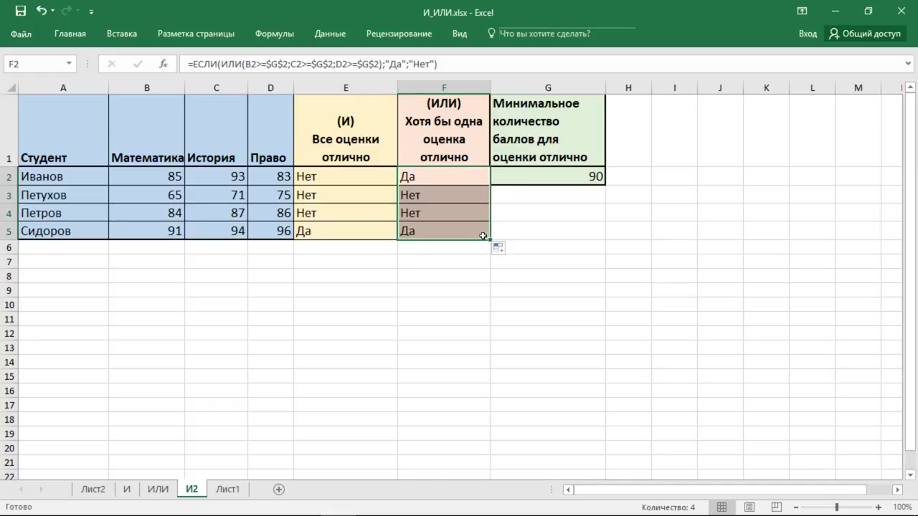
{"action": "left_click", "coordinate": [478, 178]}
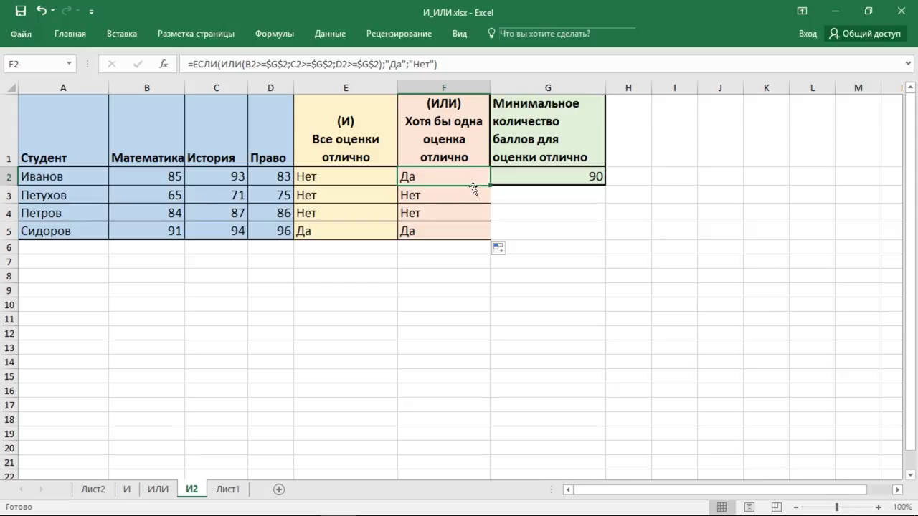
{"action": "left_click", "coordinate": [468, 197]}
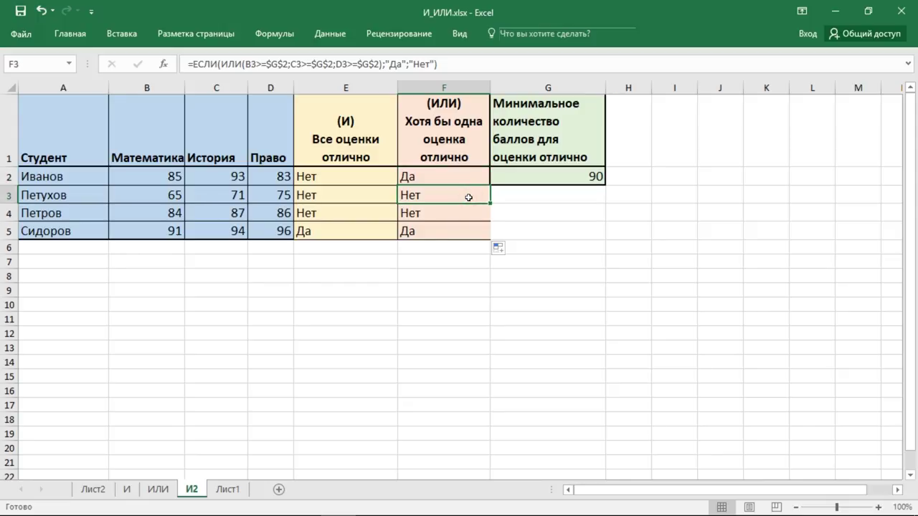
{"action": "left_click", "coordinate": [471, 179]}
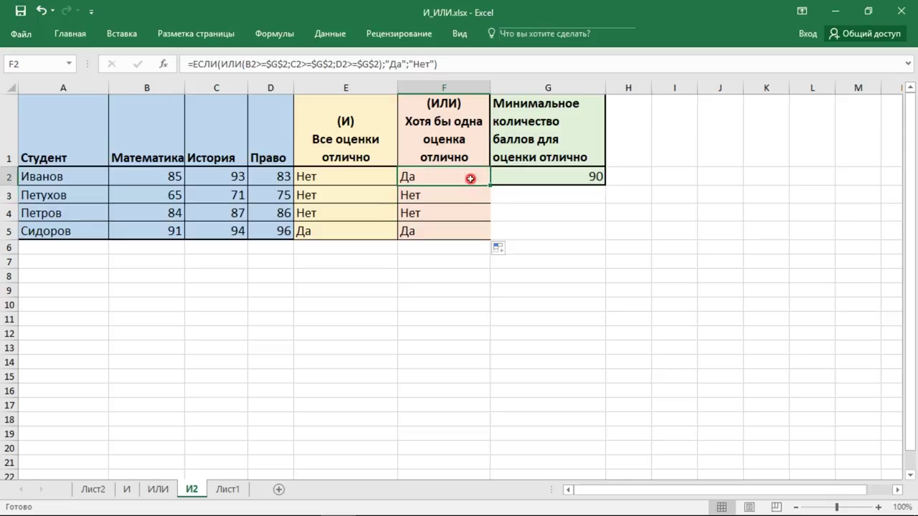
{"action": "left_click", "coordinate": [449, 235]}
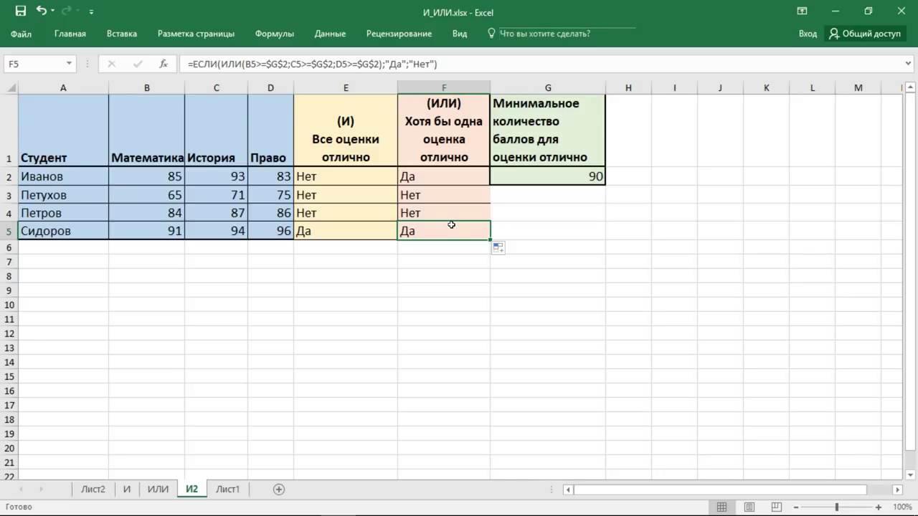
Switch to Лист1 and inspect the #ИМЯ? error formula in E2.
{"action": "left_click", "coordinate": [228, 491]}
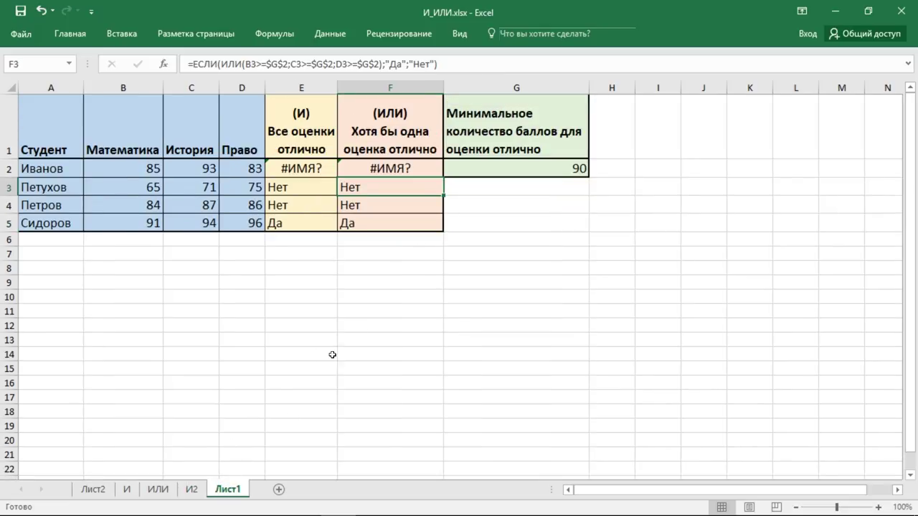
{"action": "left_click", "coordinate": [512, 191]}
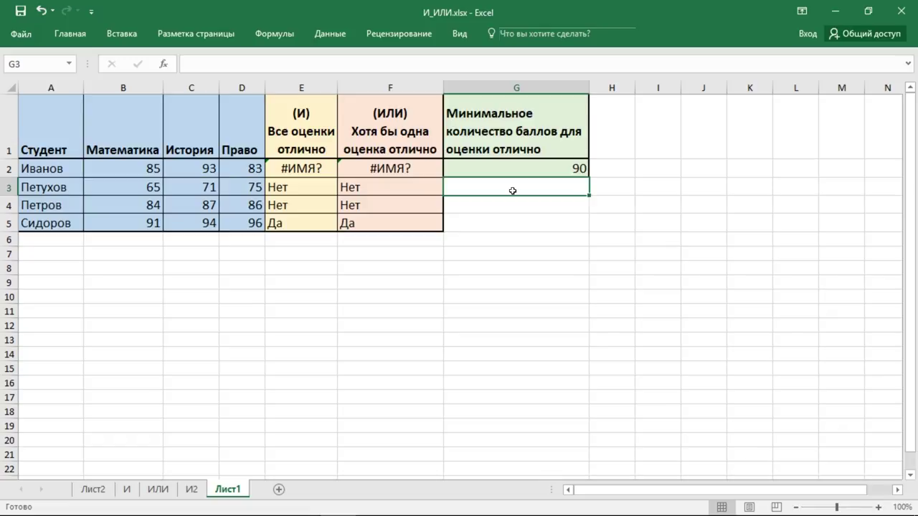
{"action": "left_click", "coordinate": [311, 171]}
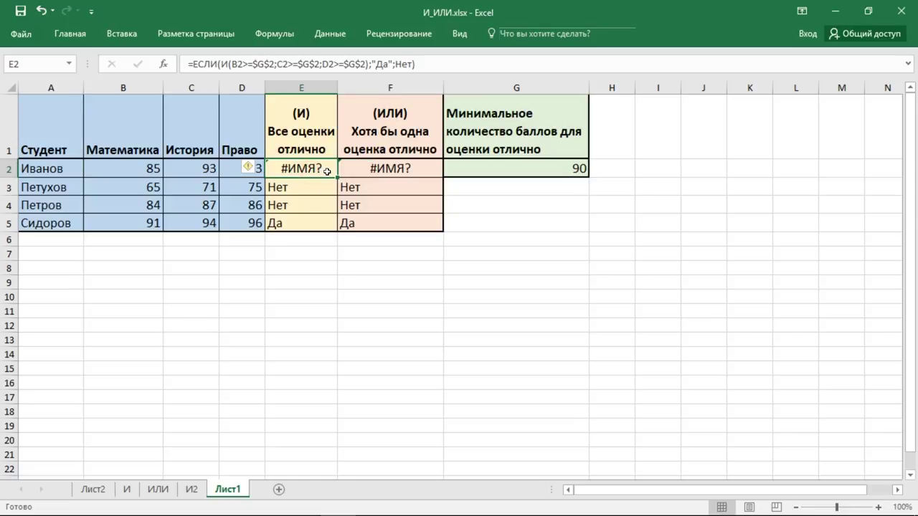
Put quotes around Нет in E2's formula so E2 returns Нет instead of #ИМЯ?
{"action": "left_click", "coordinate": [395, 64]}
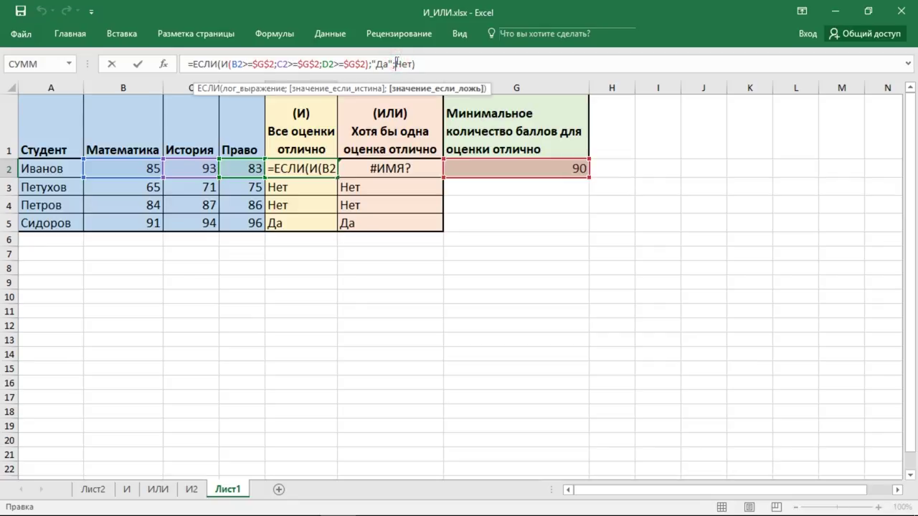
{"action": "type", "text": "\""}
{"action": "left_click", "coordinate": [417, 64]}
{"action": "type", "text": "\""}
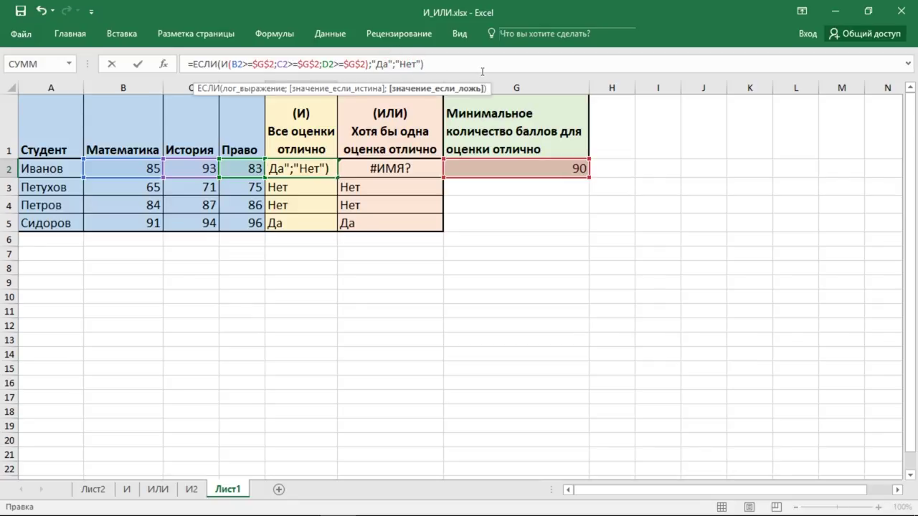
{"action": "key", "text": "Return"}
{"action": "left_click", "coordinate": [303, 169]}
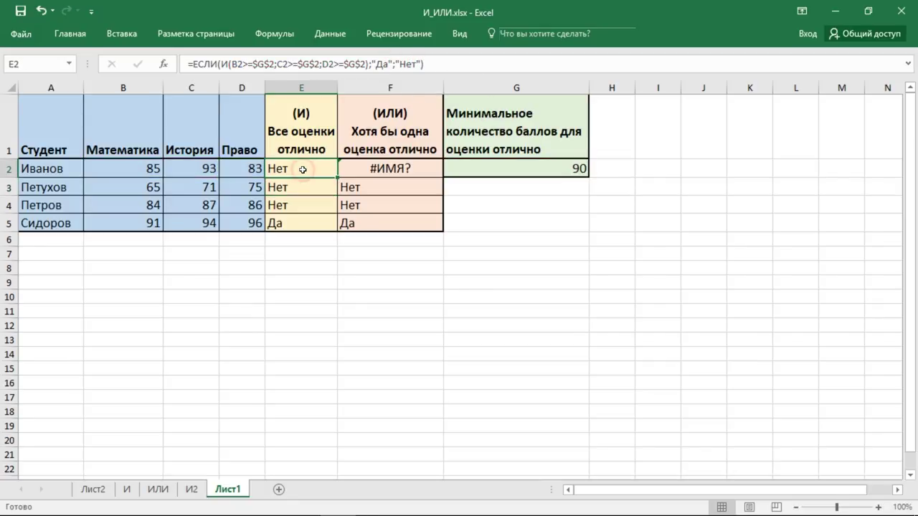
Correct the reference B to B2 in F2's formula so F2 returns Да.
{"action": "left_click", "coordinate": [410, 169]}
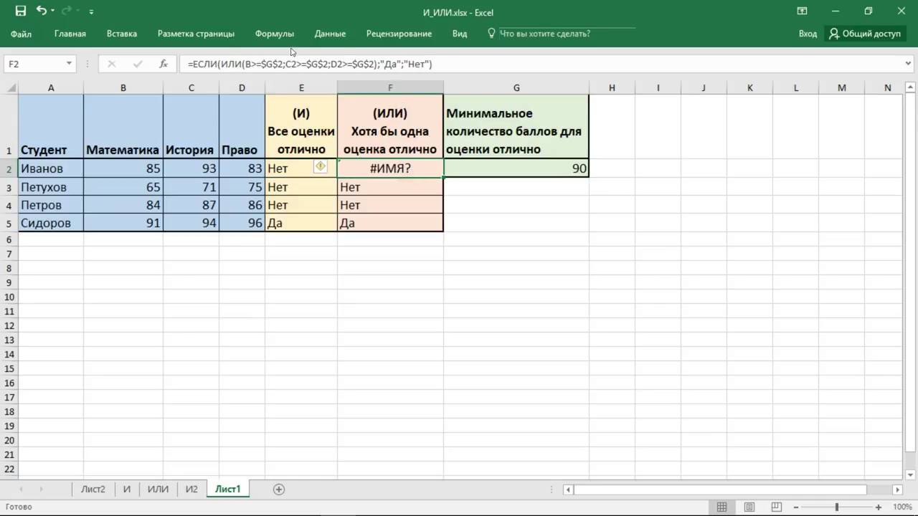
{"action": "left_click", "coordinate": [250, 64]}
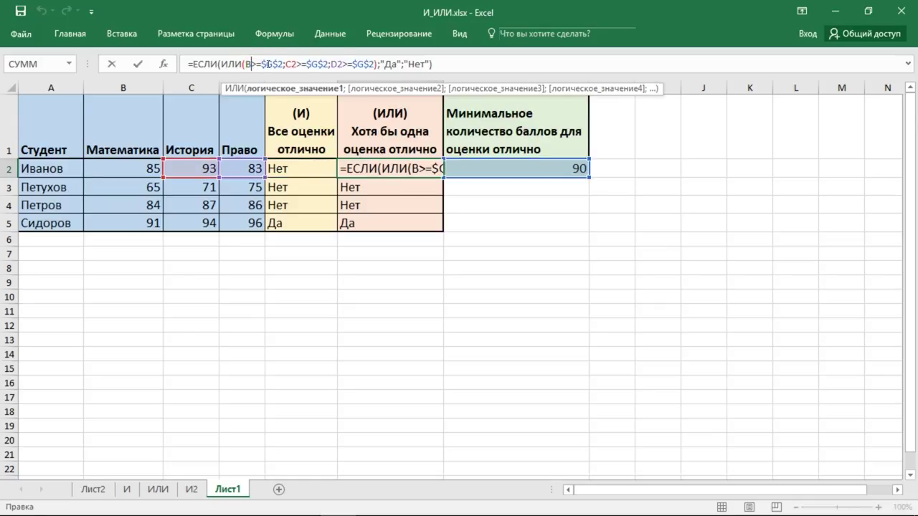
{"action": "type", "text": "2"}
{"action": "key", "text": "Return"}
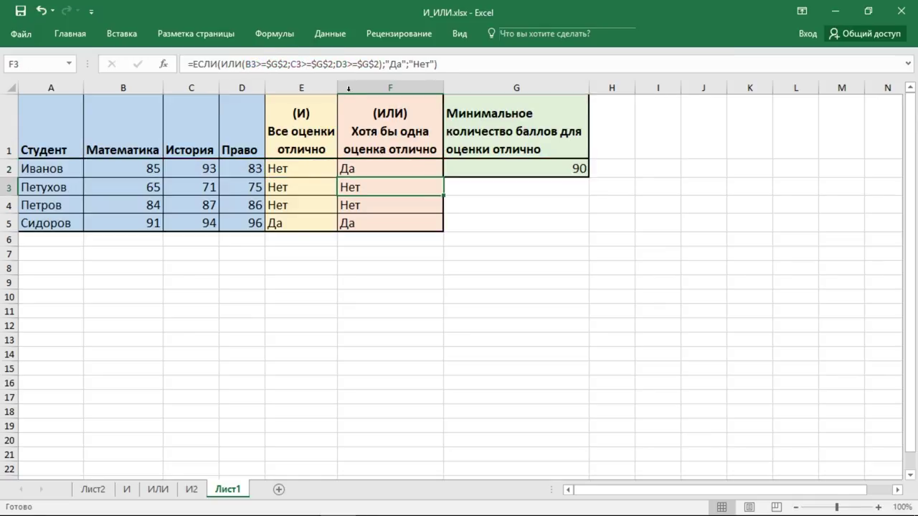
{"action": "left_click", "coordinate": [432, 170]}
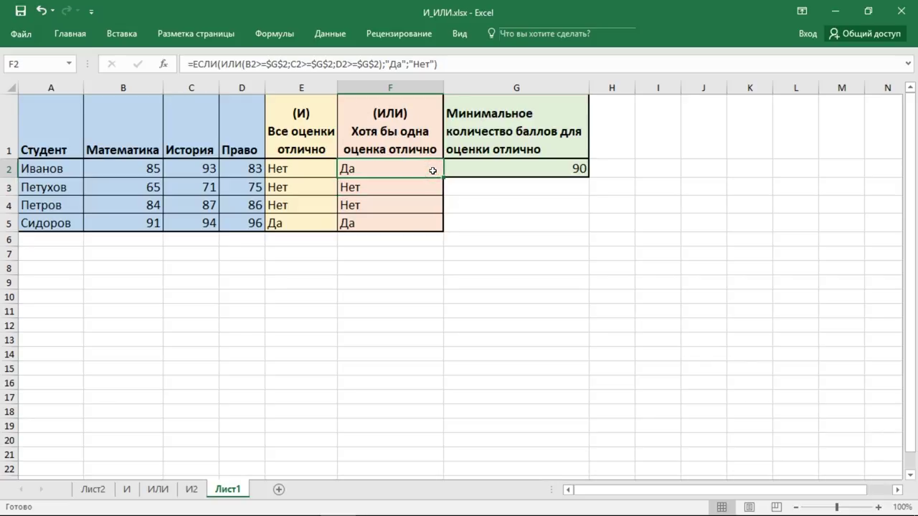